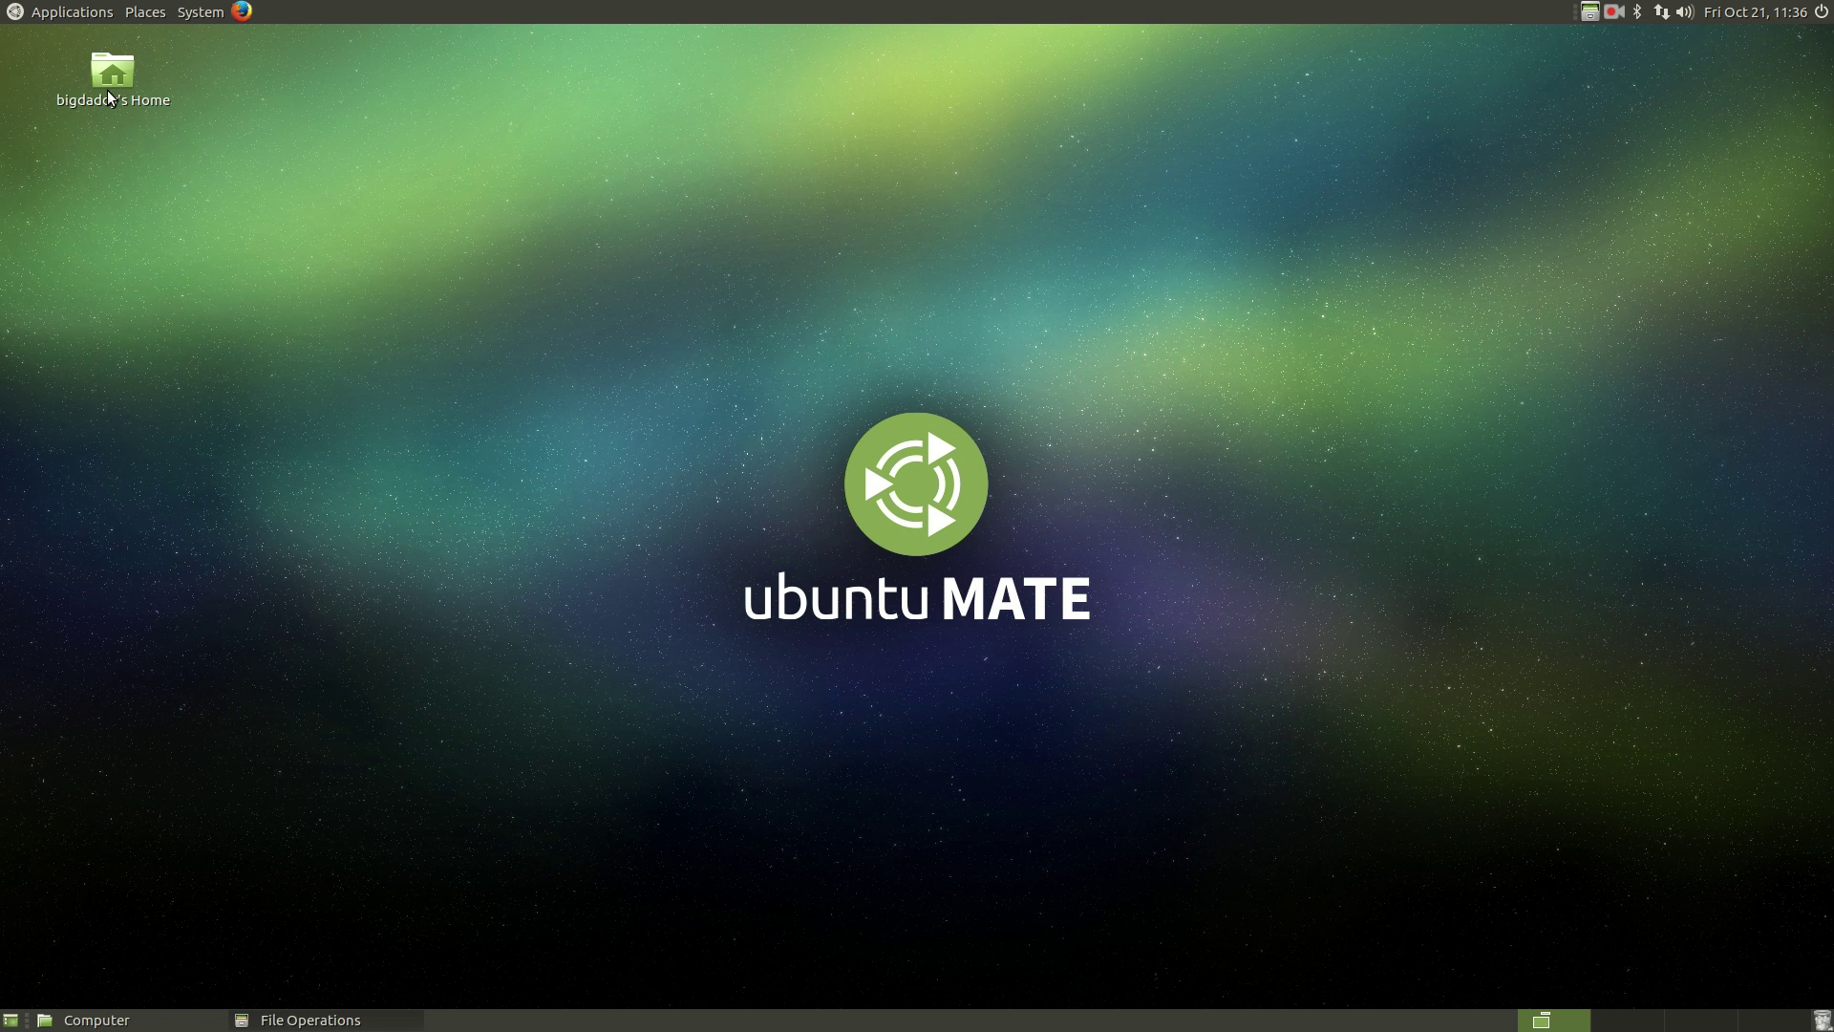
Open the home folder in a two-pane Caja view with hidden files shown, then launch Firefox
double_click(109, 96)
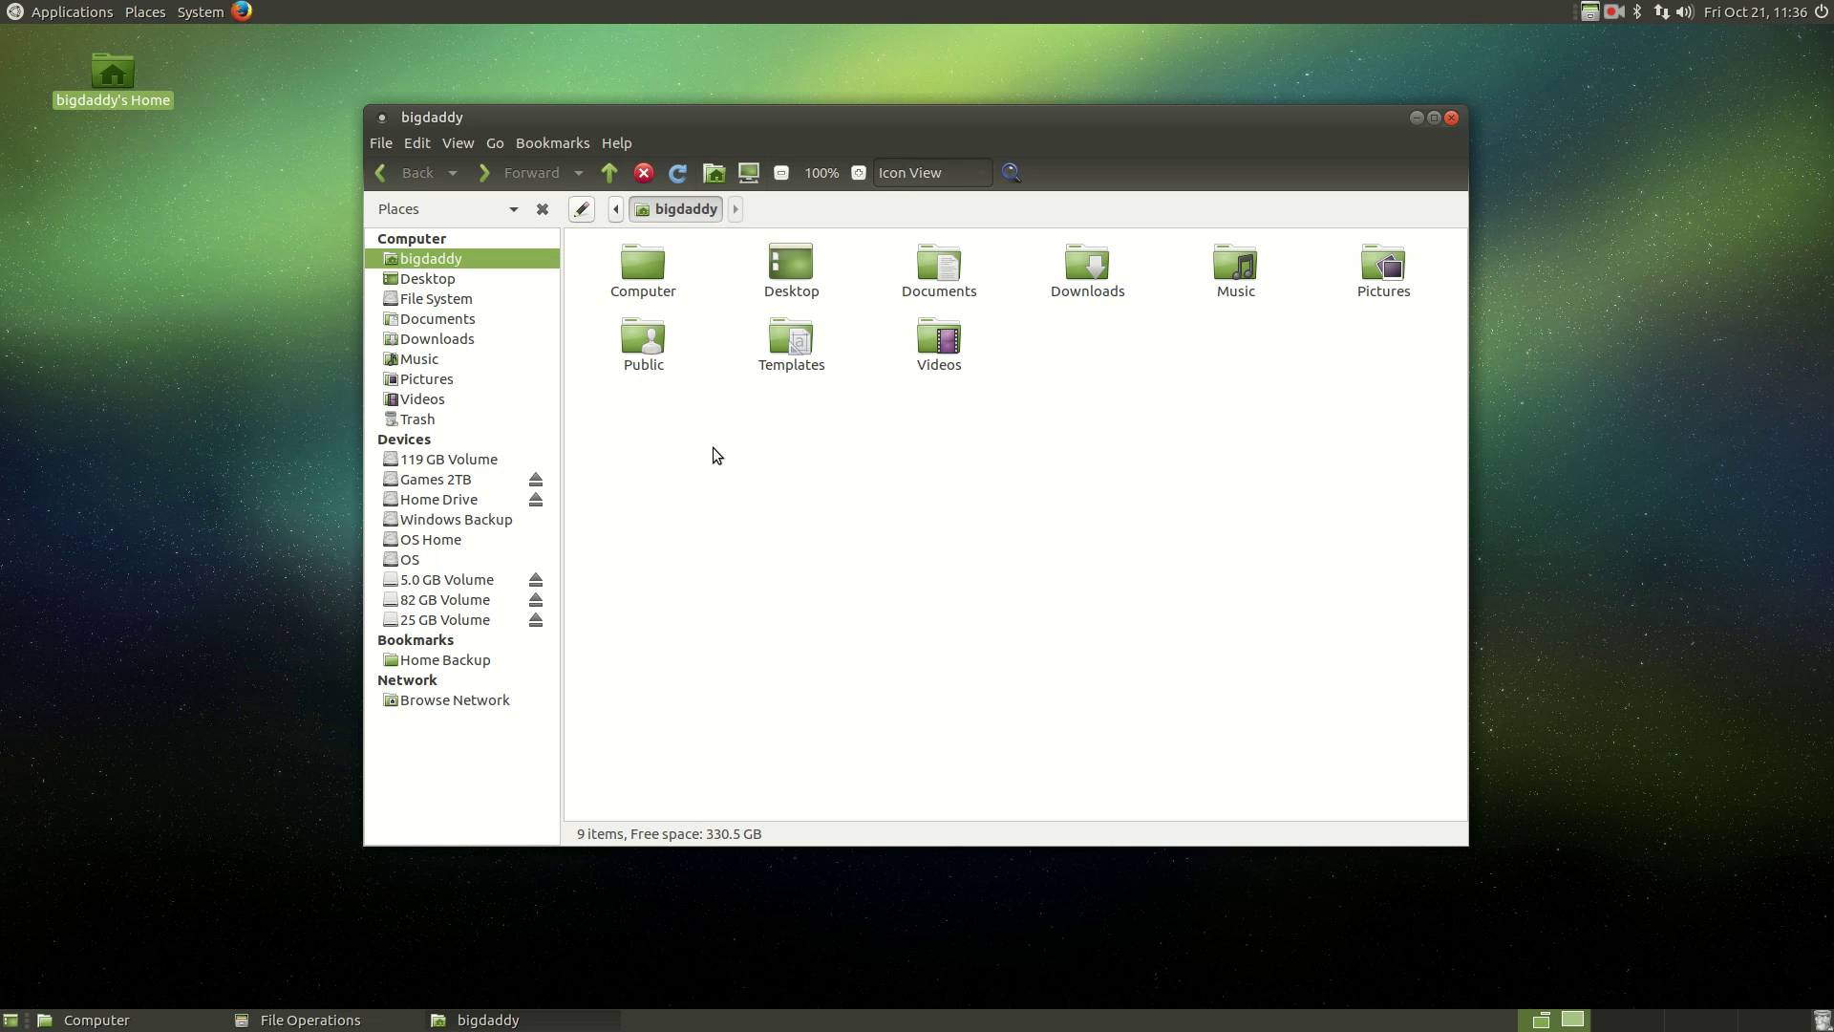
key(F3)
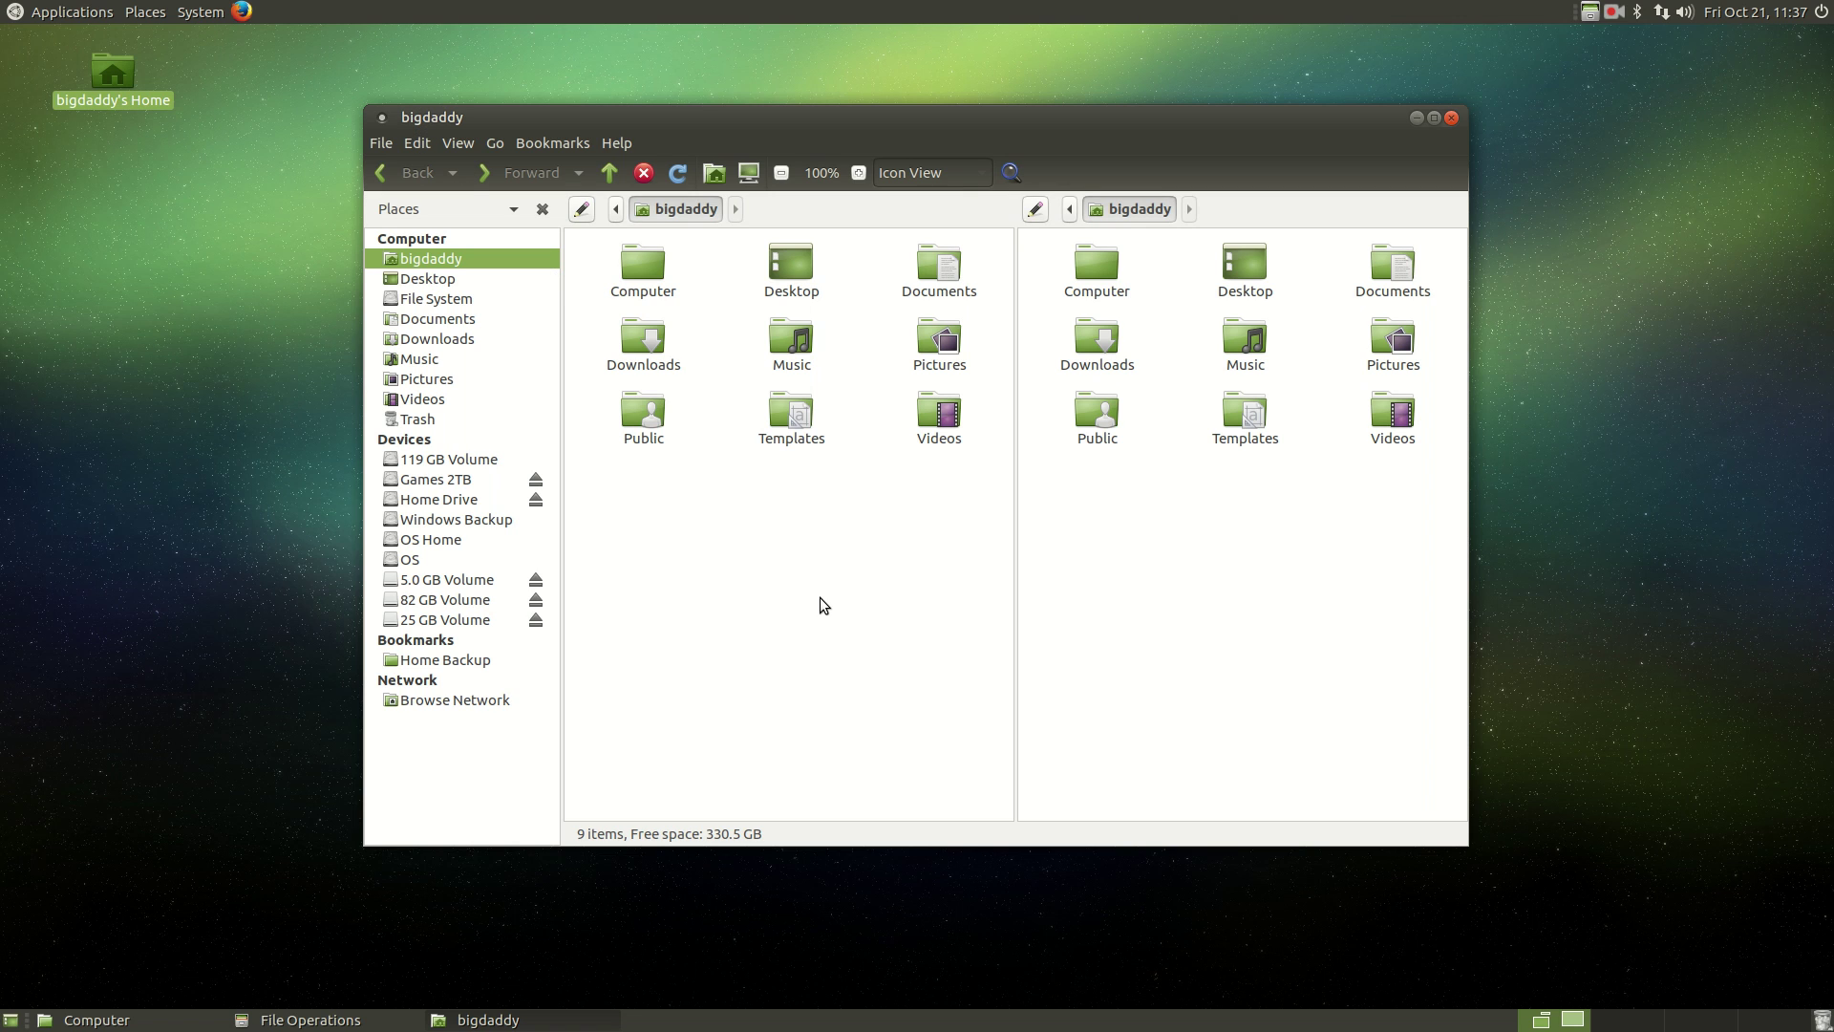
click(462, 144)
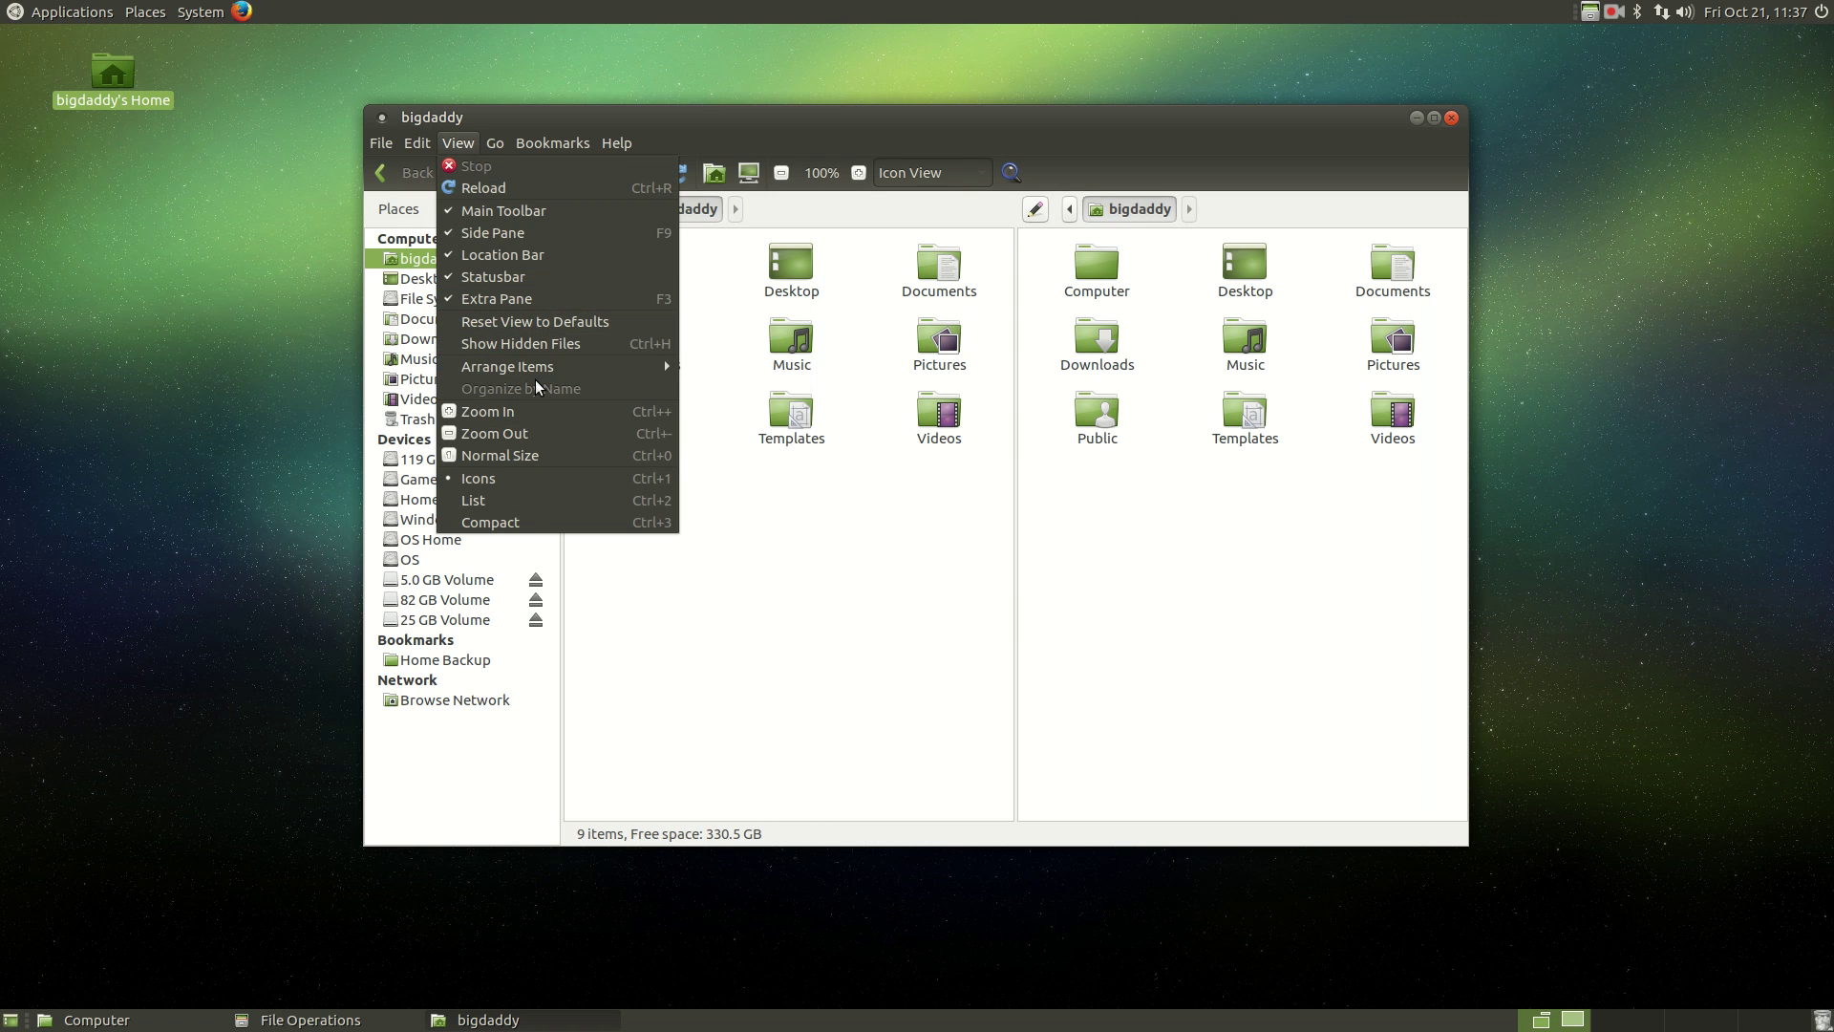
click(525, 345)
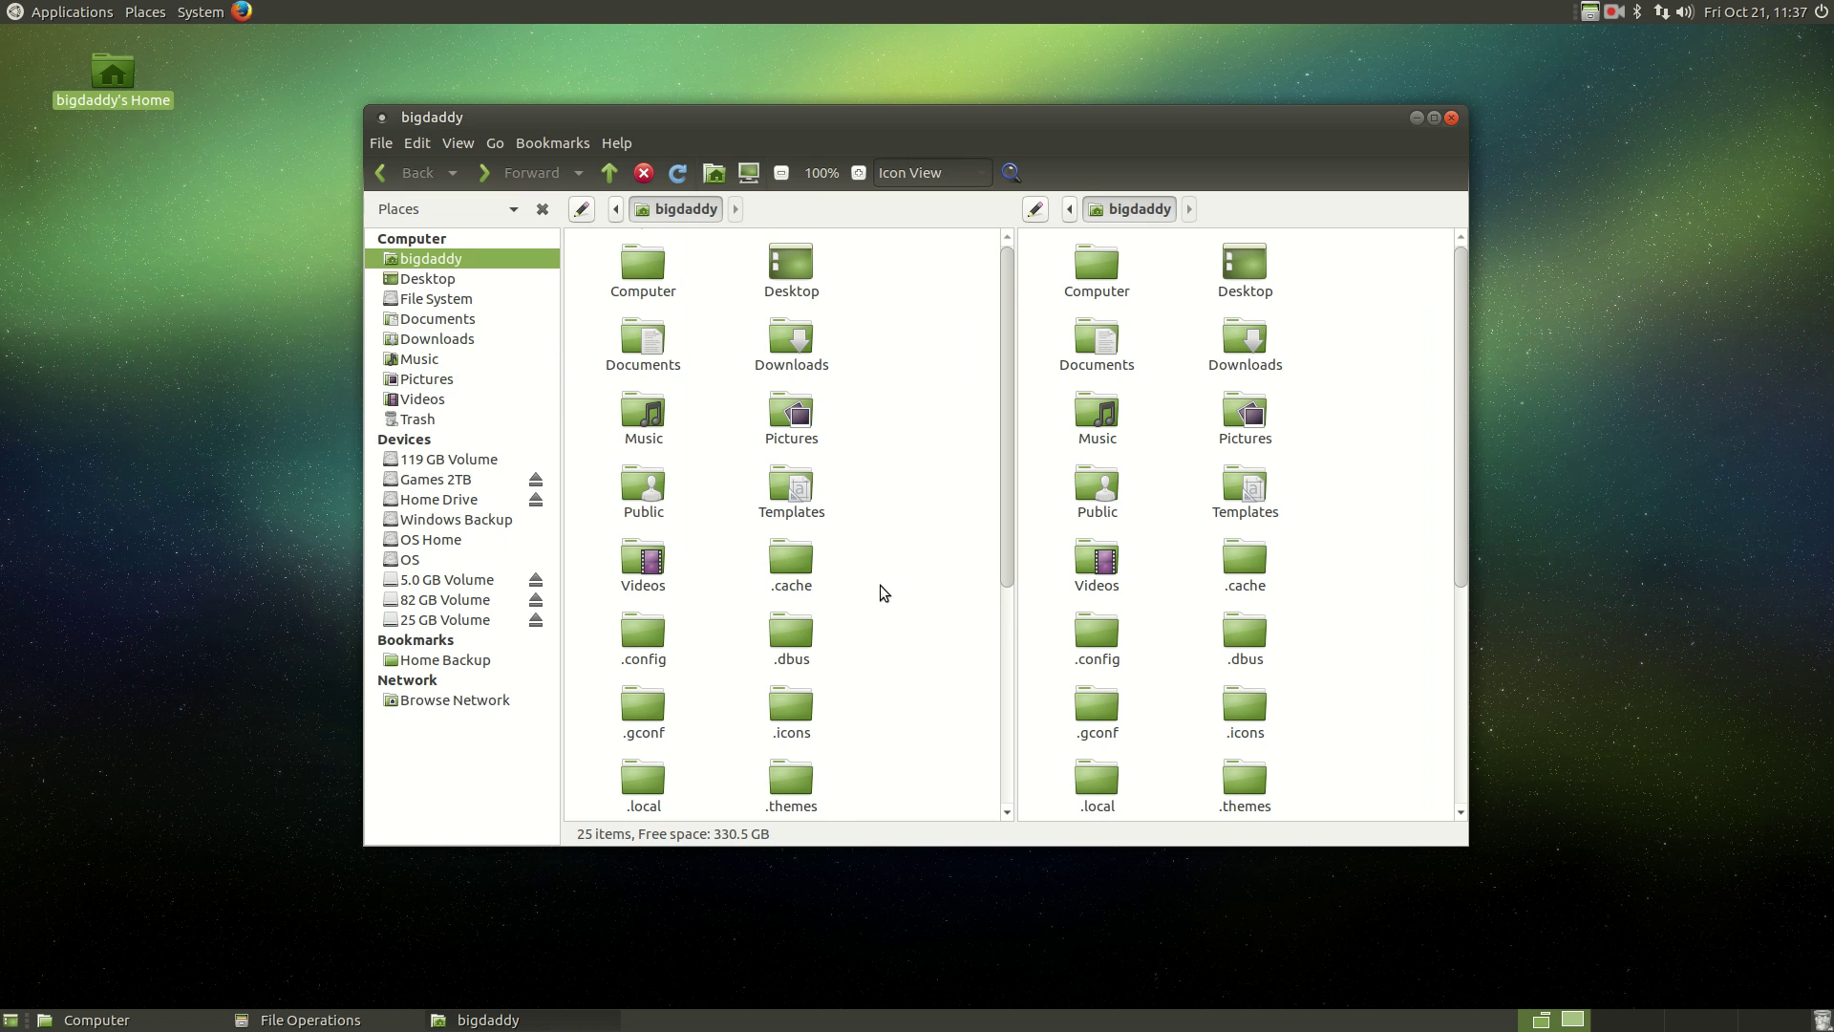
scroll(877, 592, down, 1)
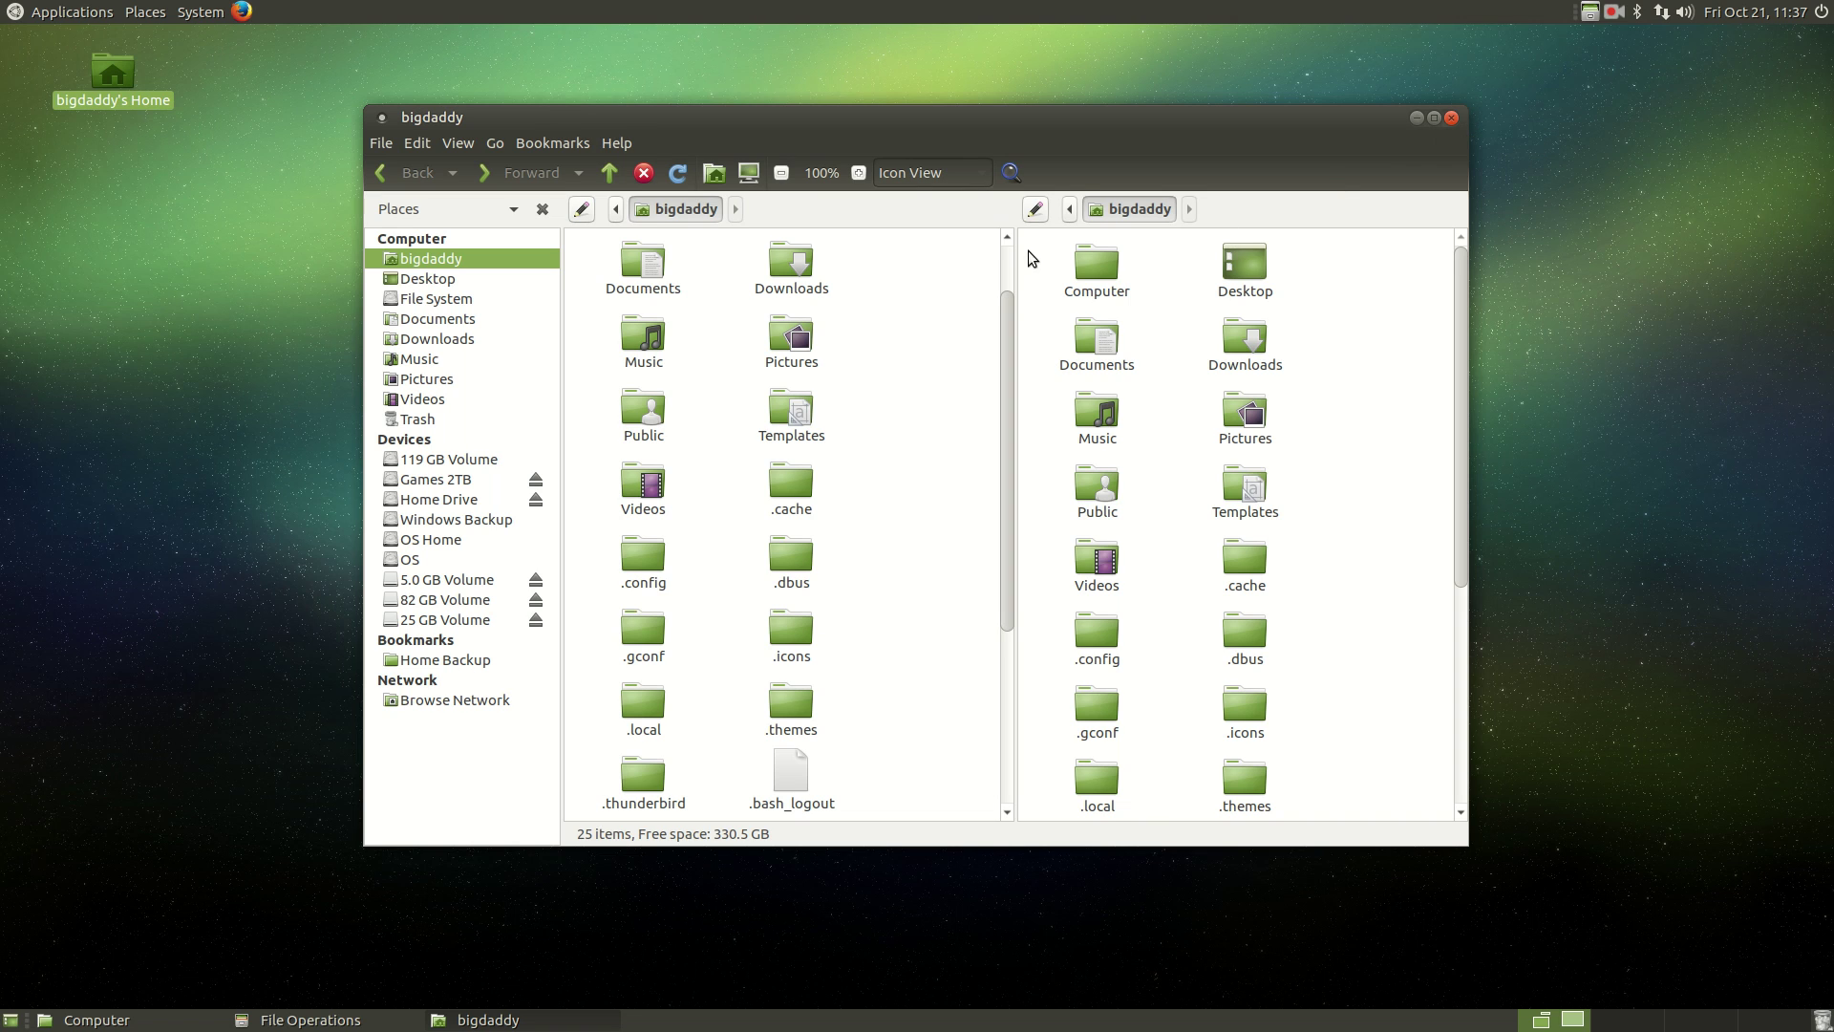
click(242, 11)
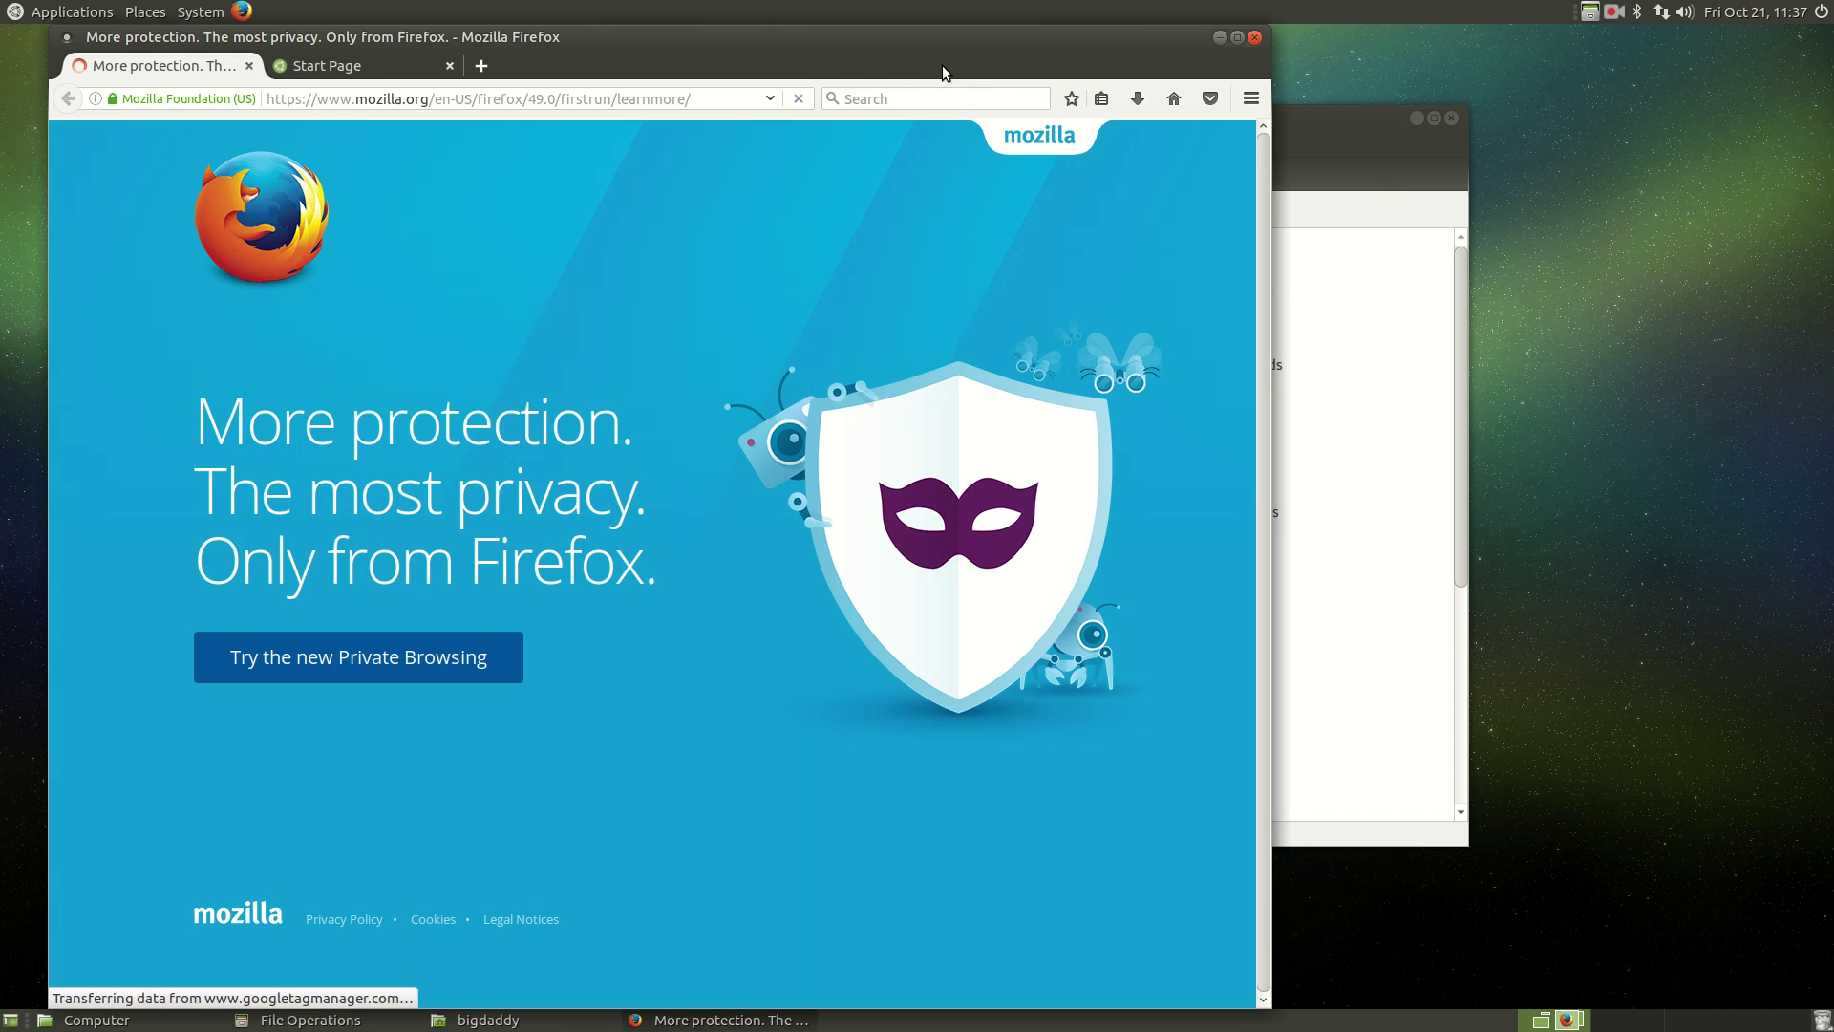
Close Firefox's 'More protection' welcome tab and quit the browser
click(249, 66)
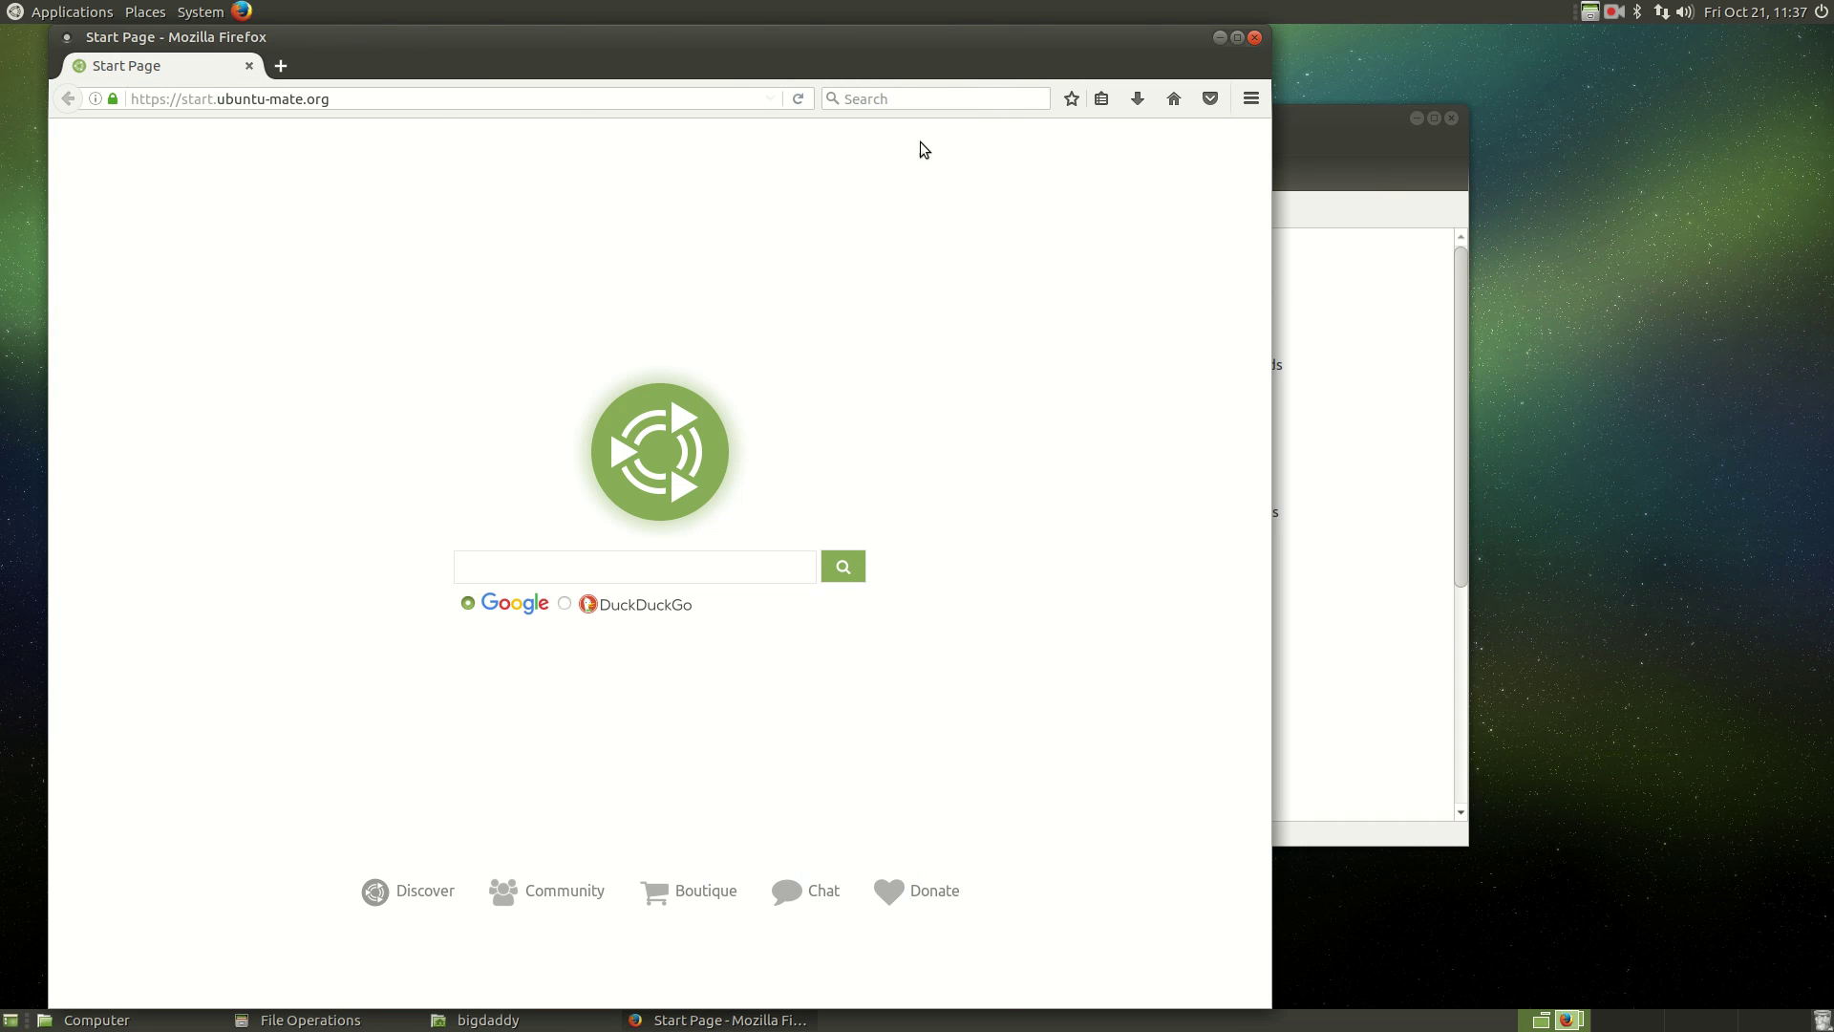
click(1253, 36)
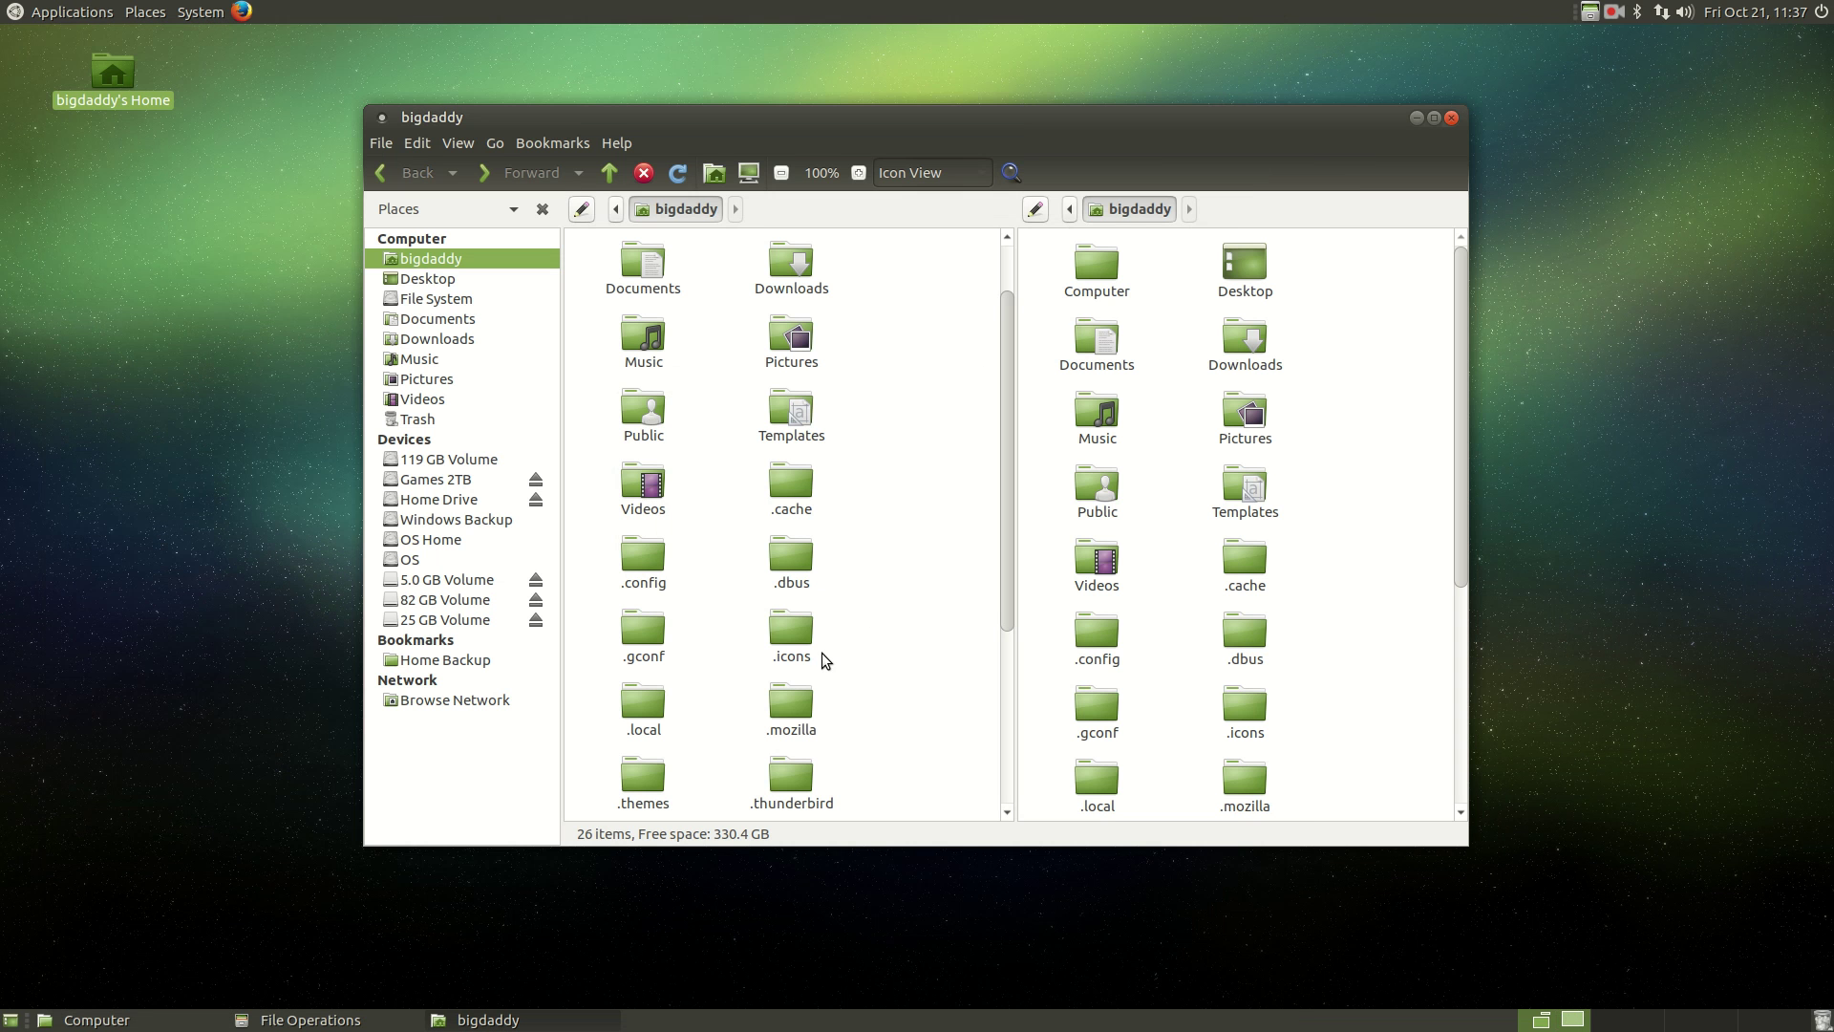
Trash the new .mozilla folder and show the Games 2TB drive in the right pane
right_click(790, 716)
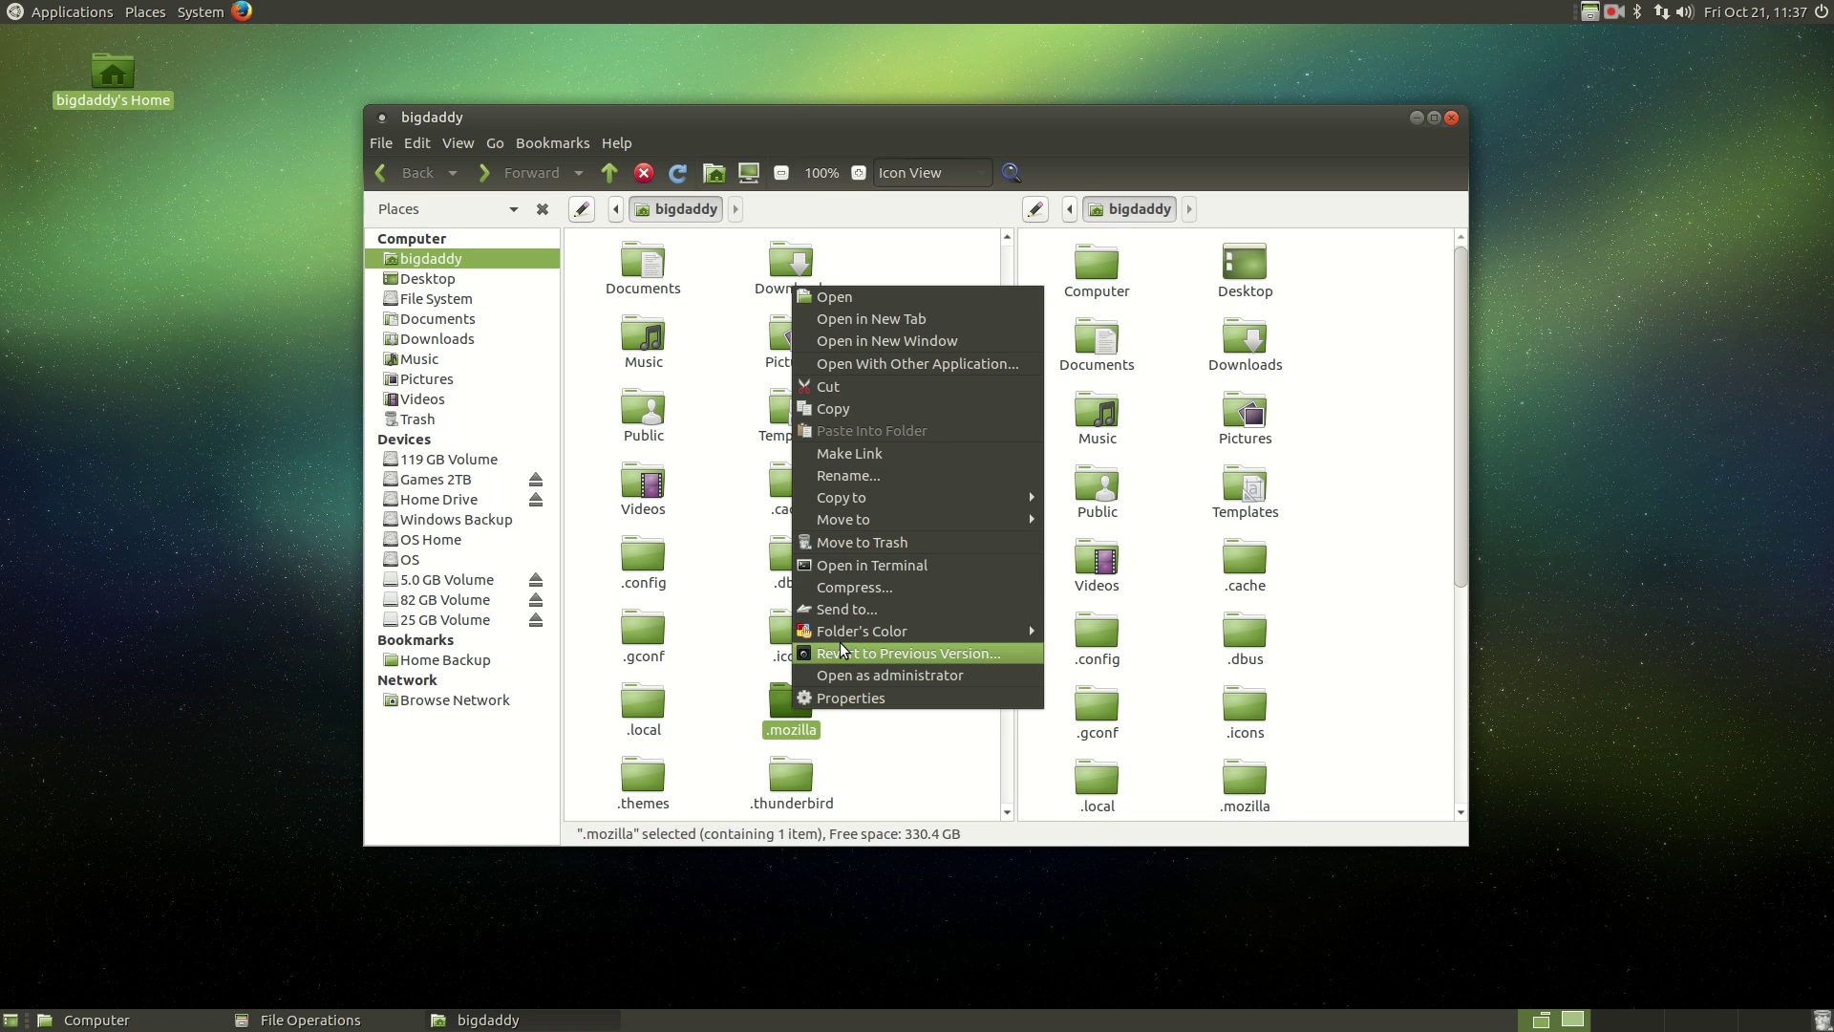
click(858, 541)
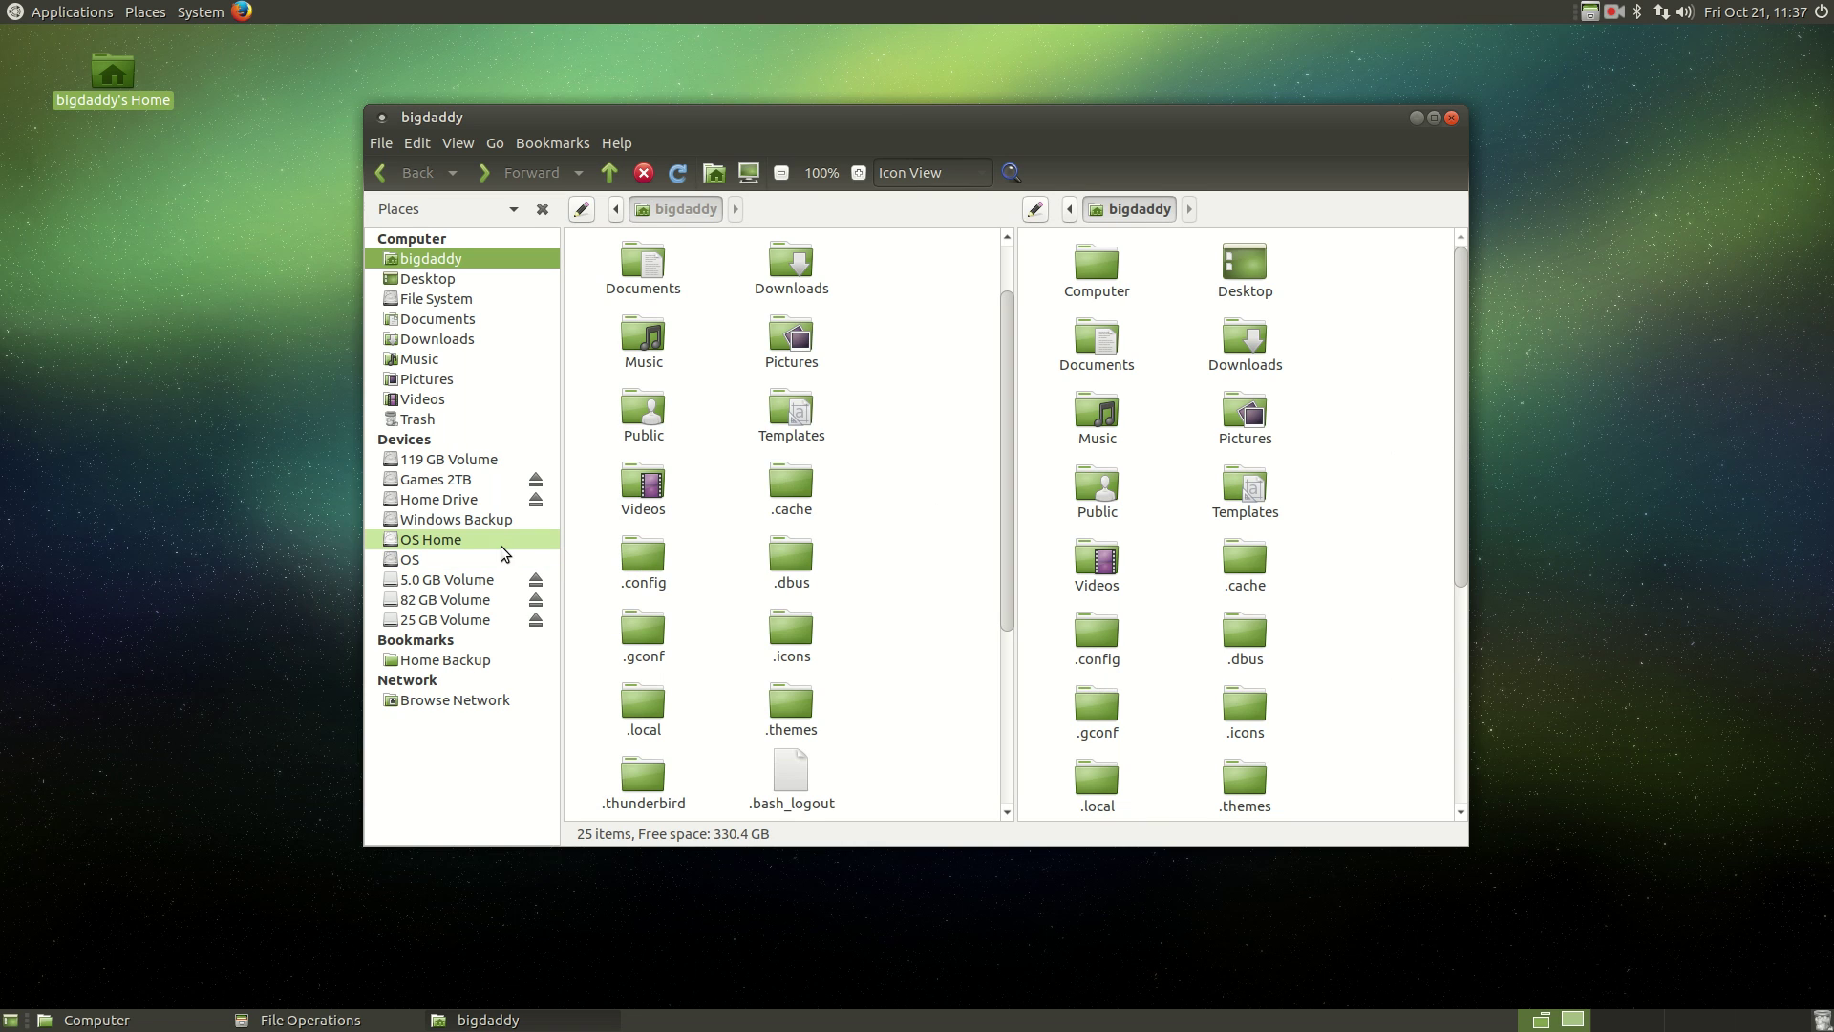
click(452, 661)
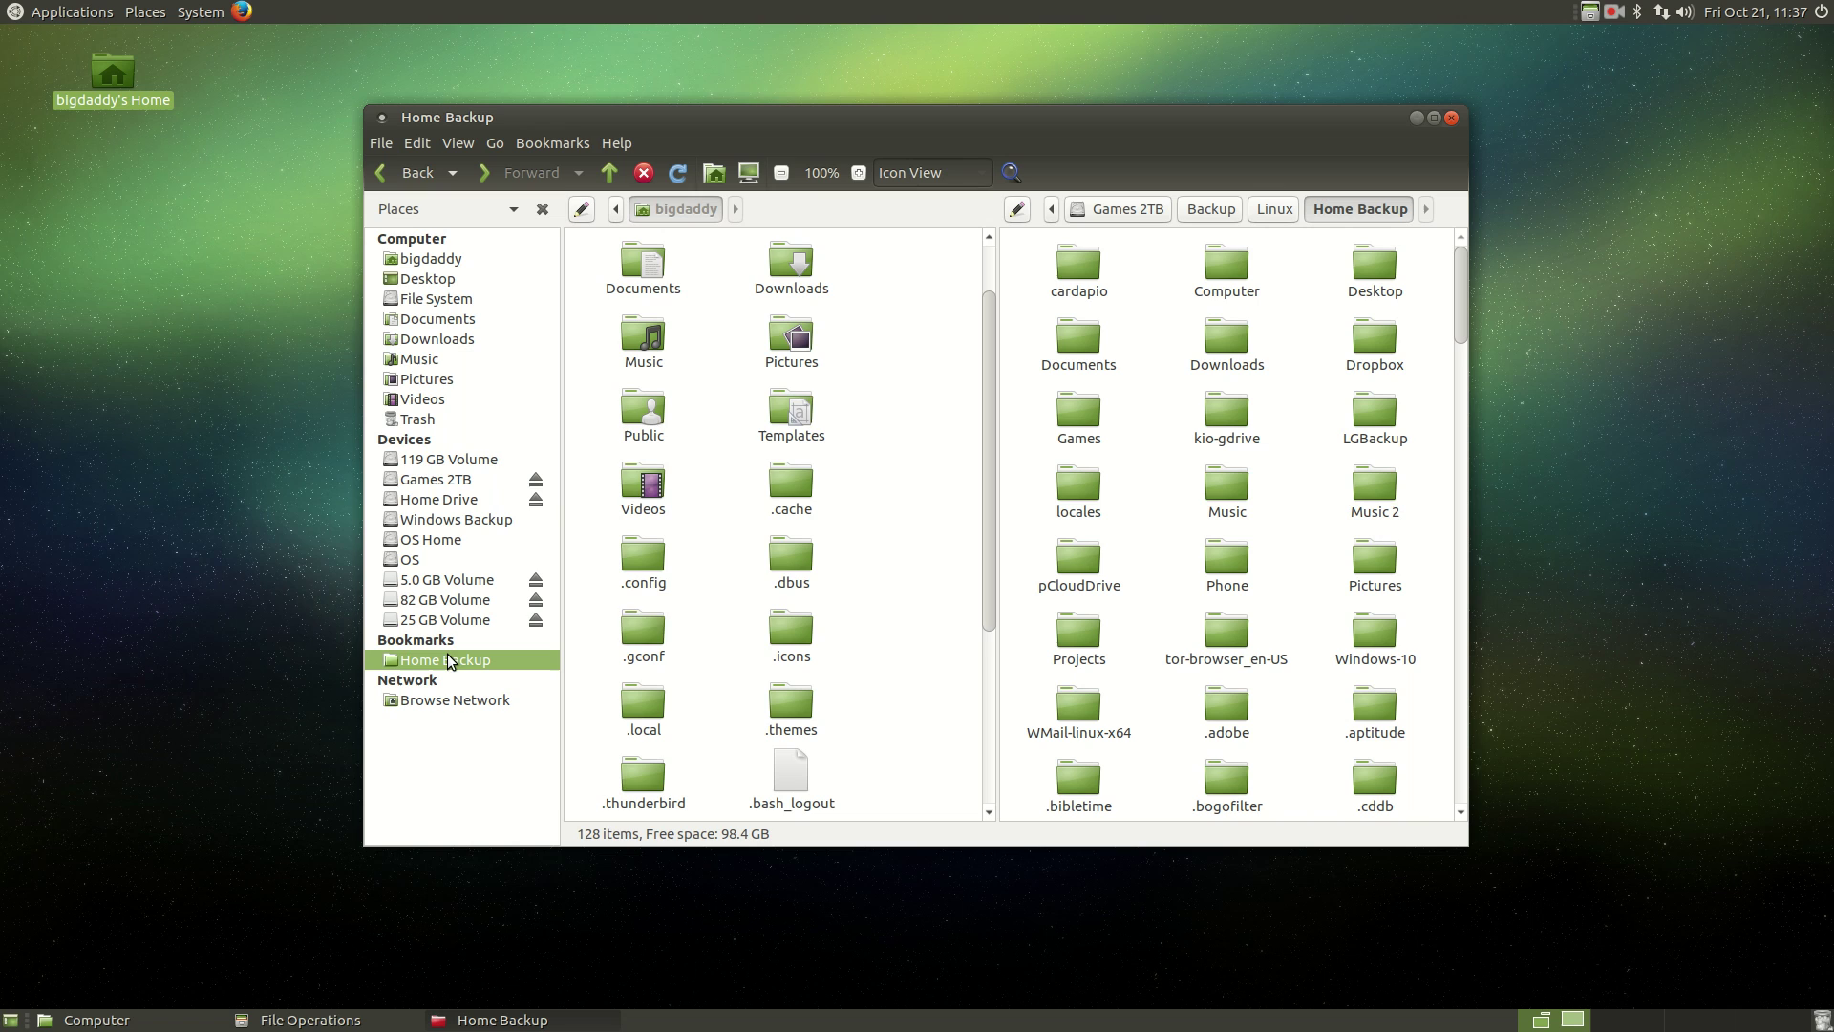
click(453, 479)
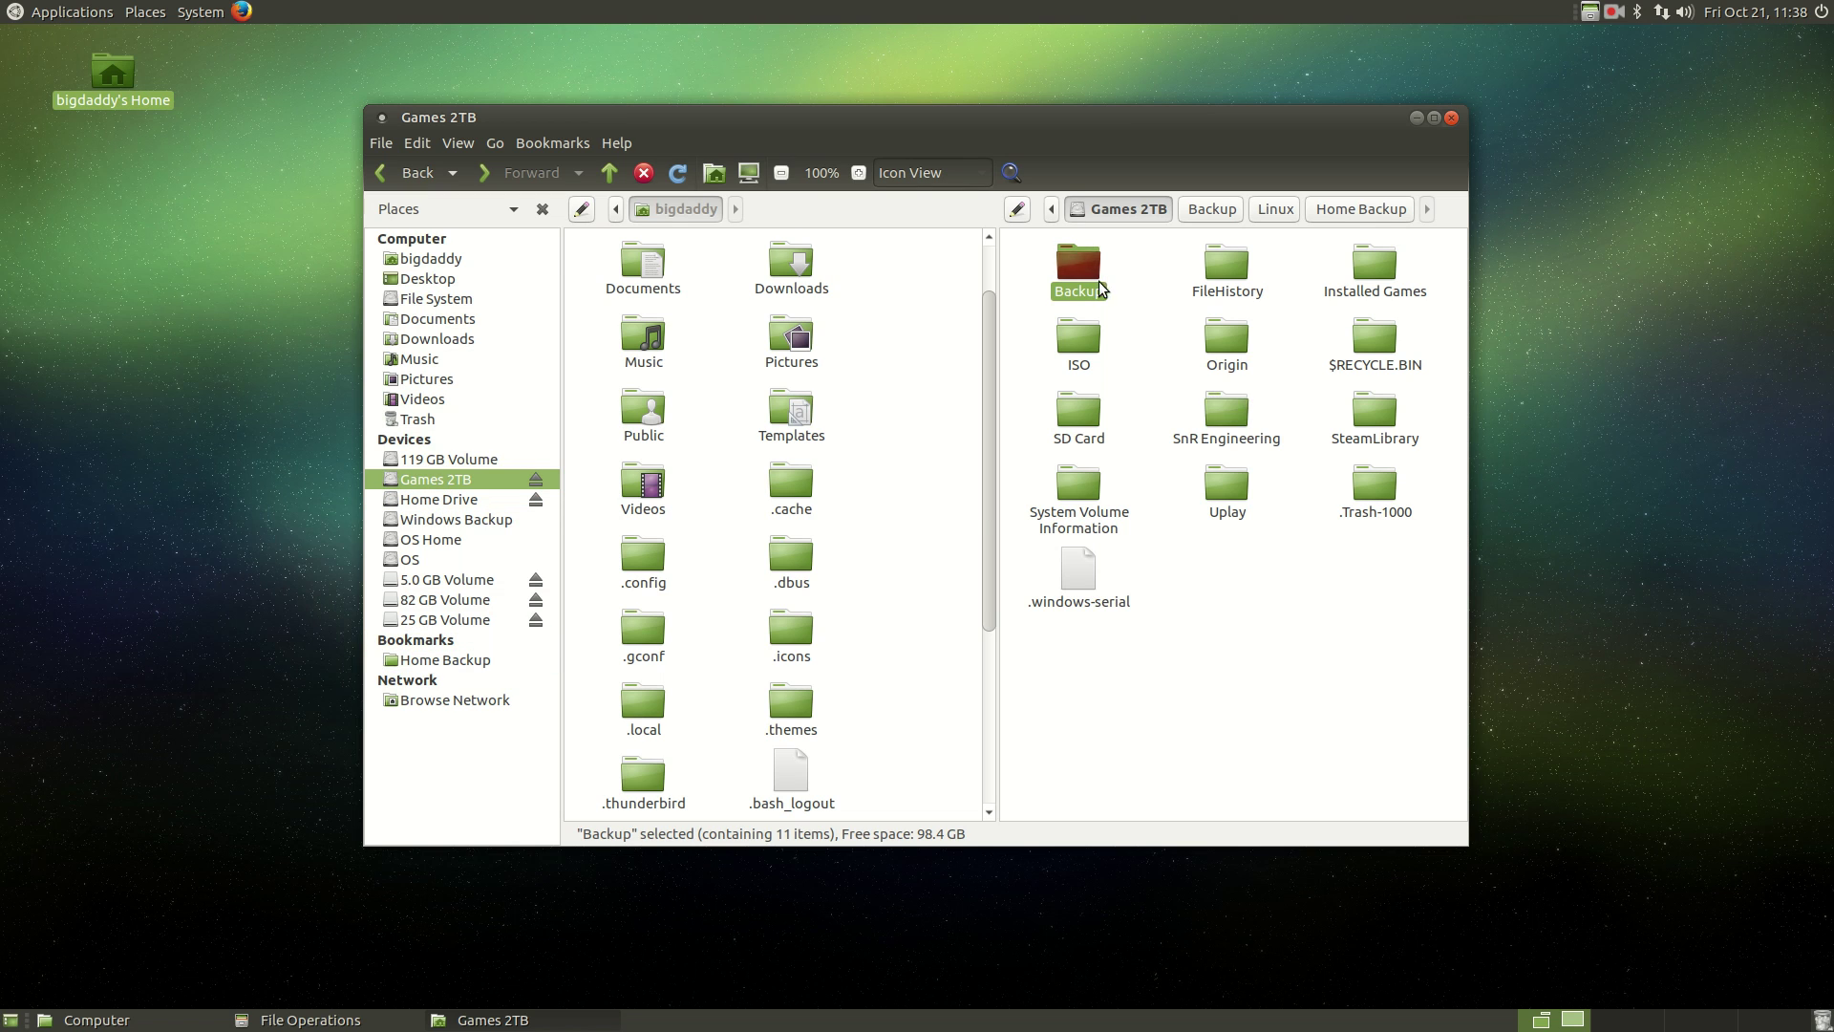
Select the FileHistory folder and dismiss its context menu without choosing an action
click(1169, 395)
right_click(1226, 277)
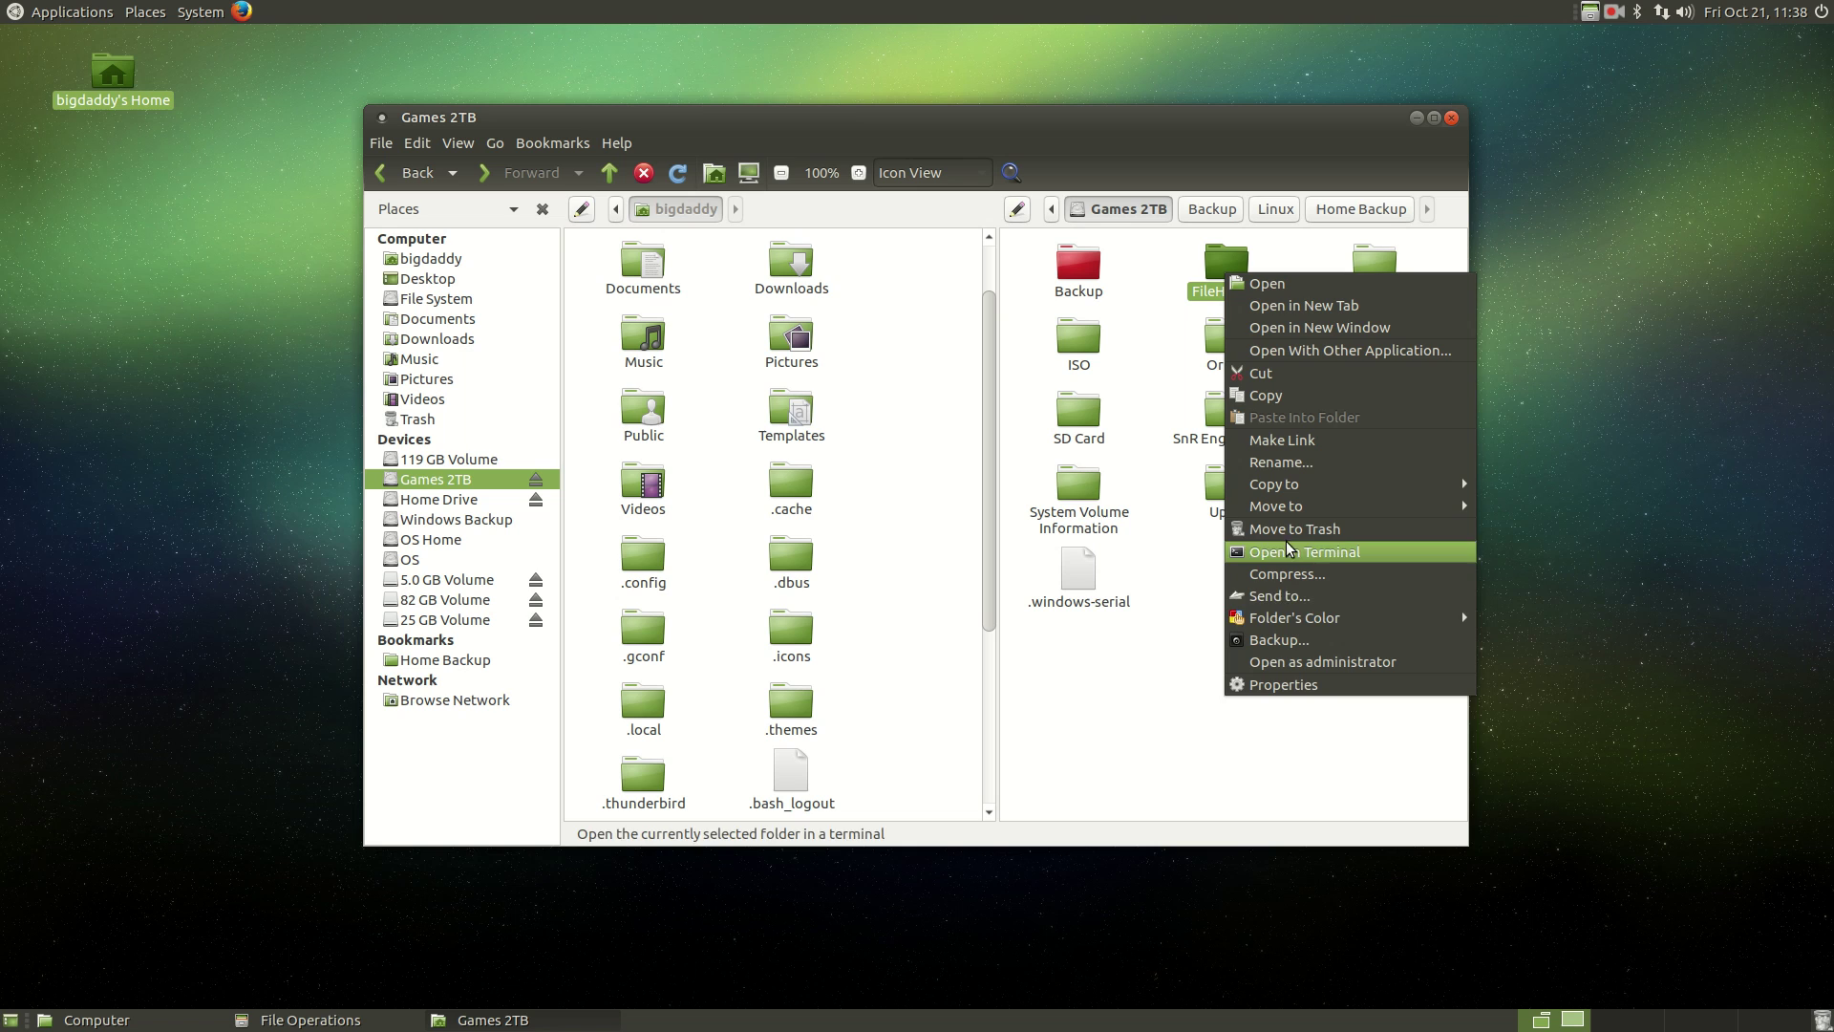
mouse_move(1268, 619)
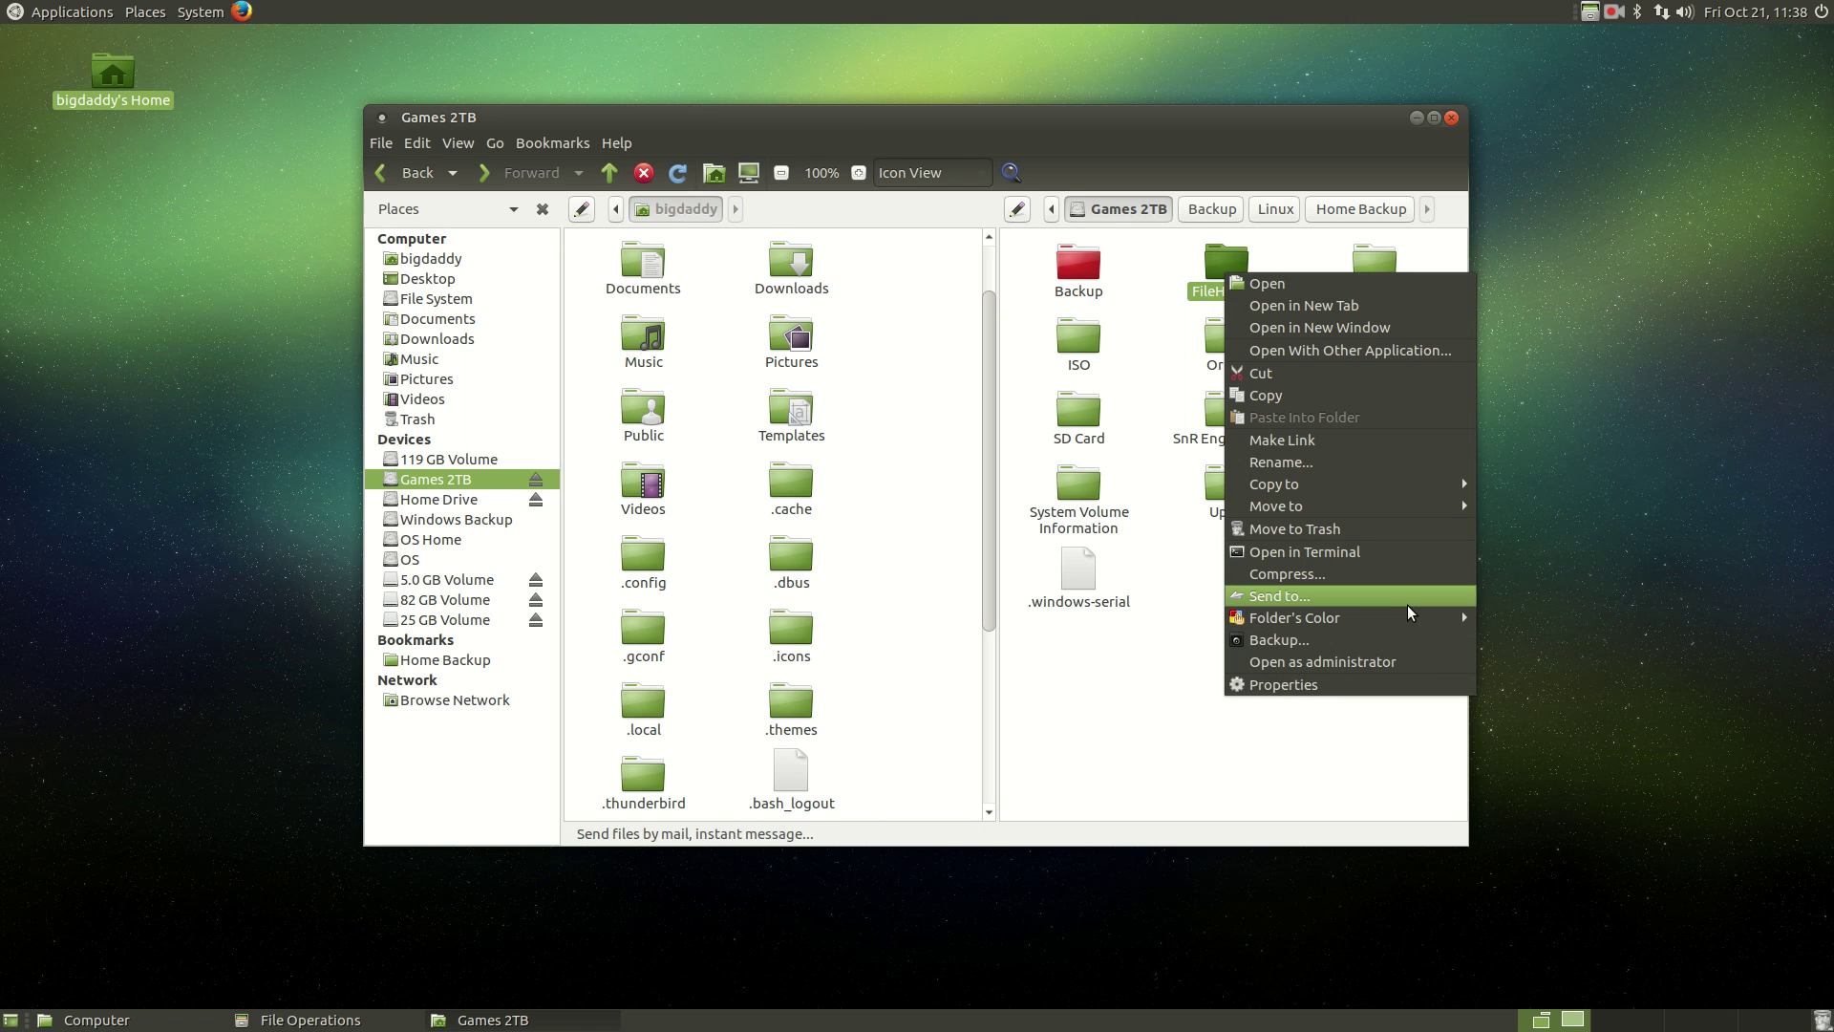
click(1226, 709)
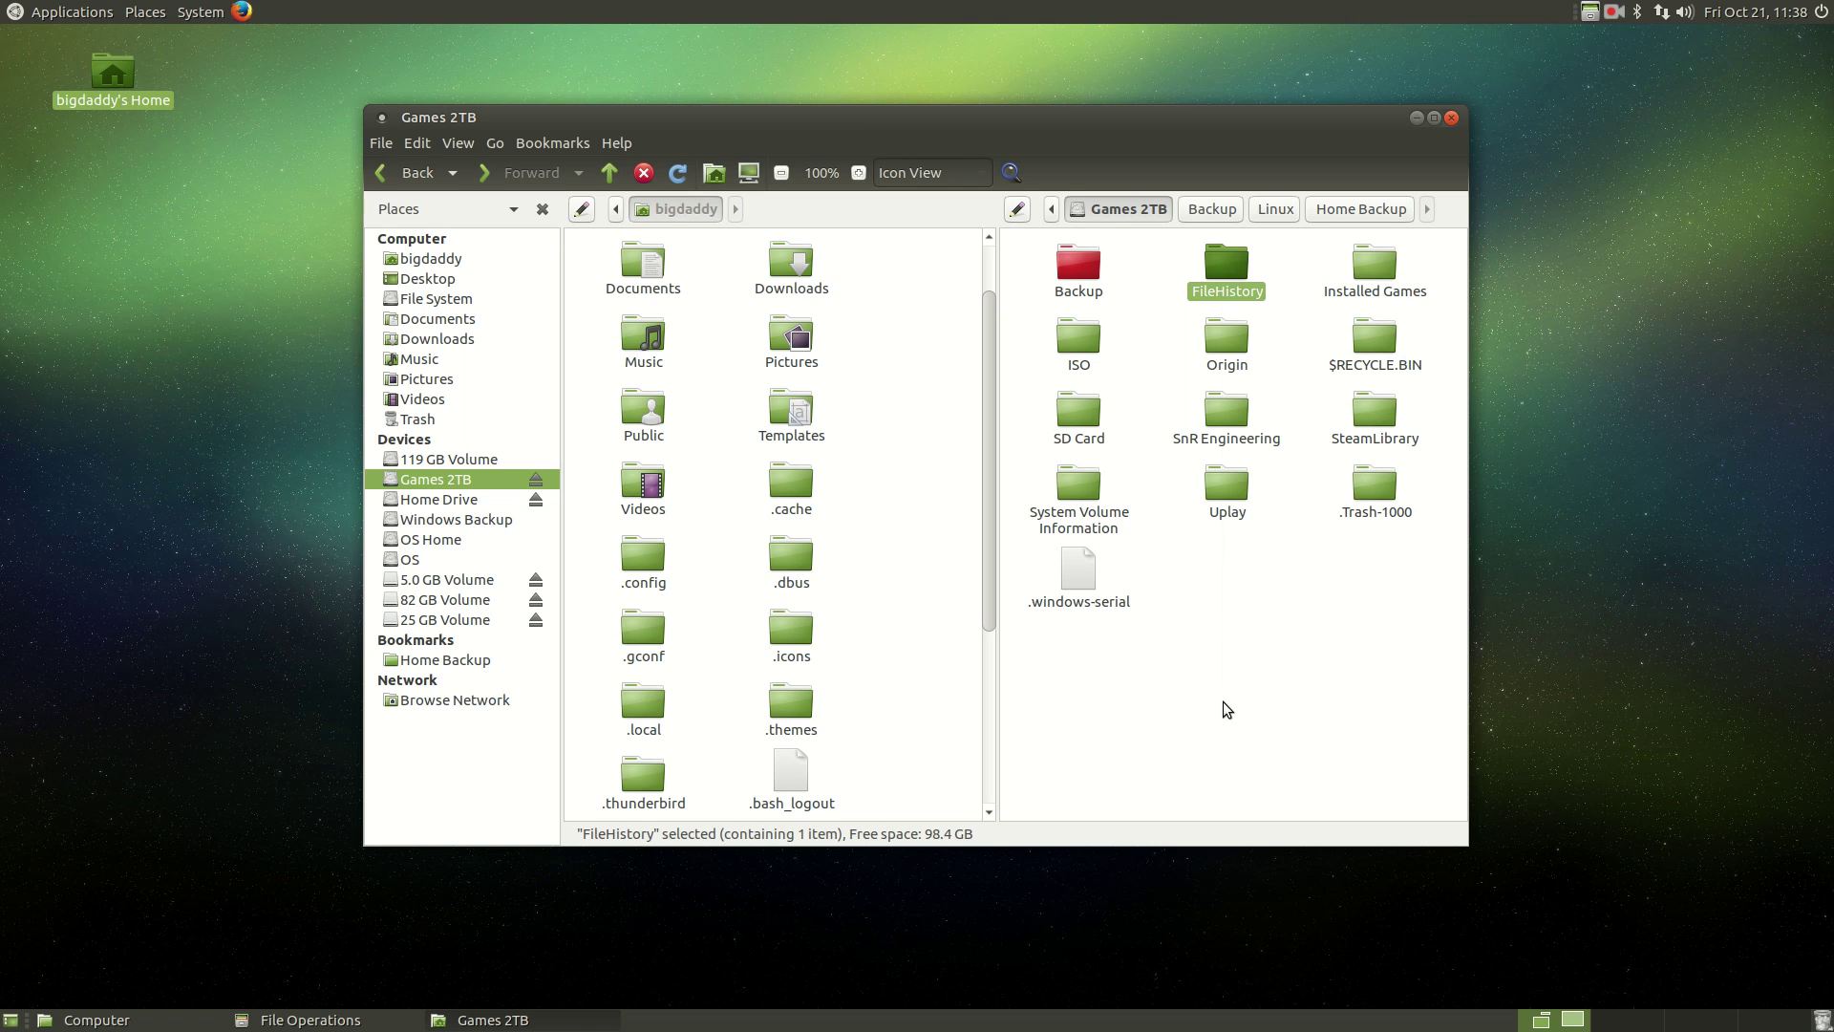
Navigate to Backup › Linux › Home Backup on Games 2TB and scroll to its .mozilla folder
double_click(1076, 272)
double_click(1083, 345)
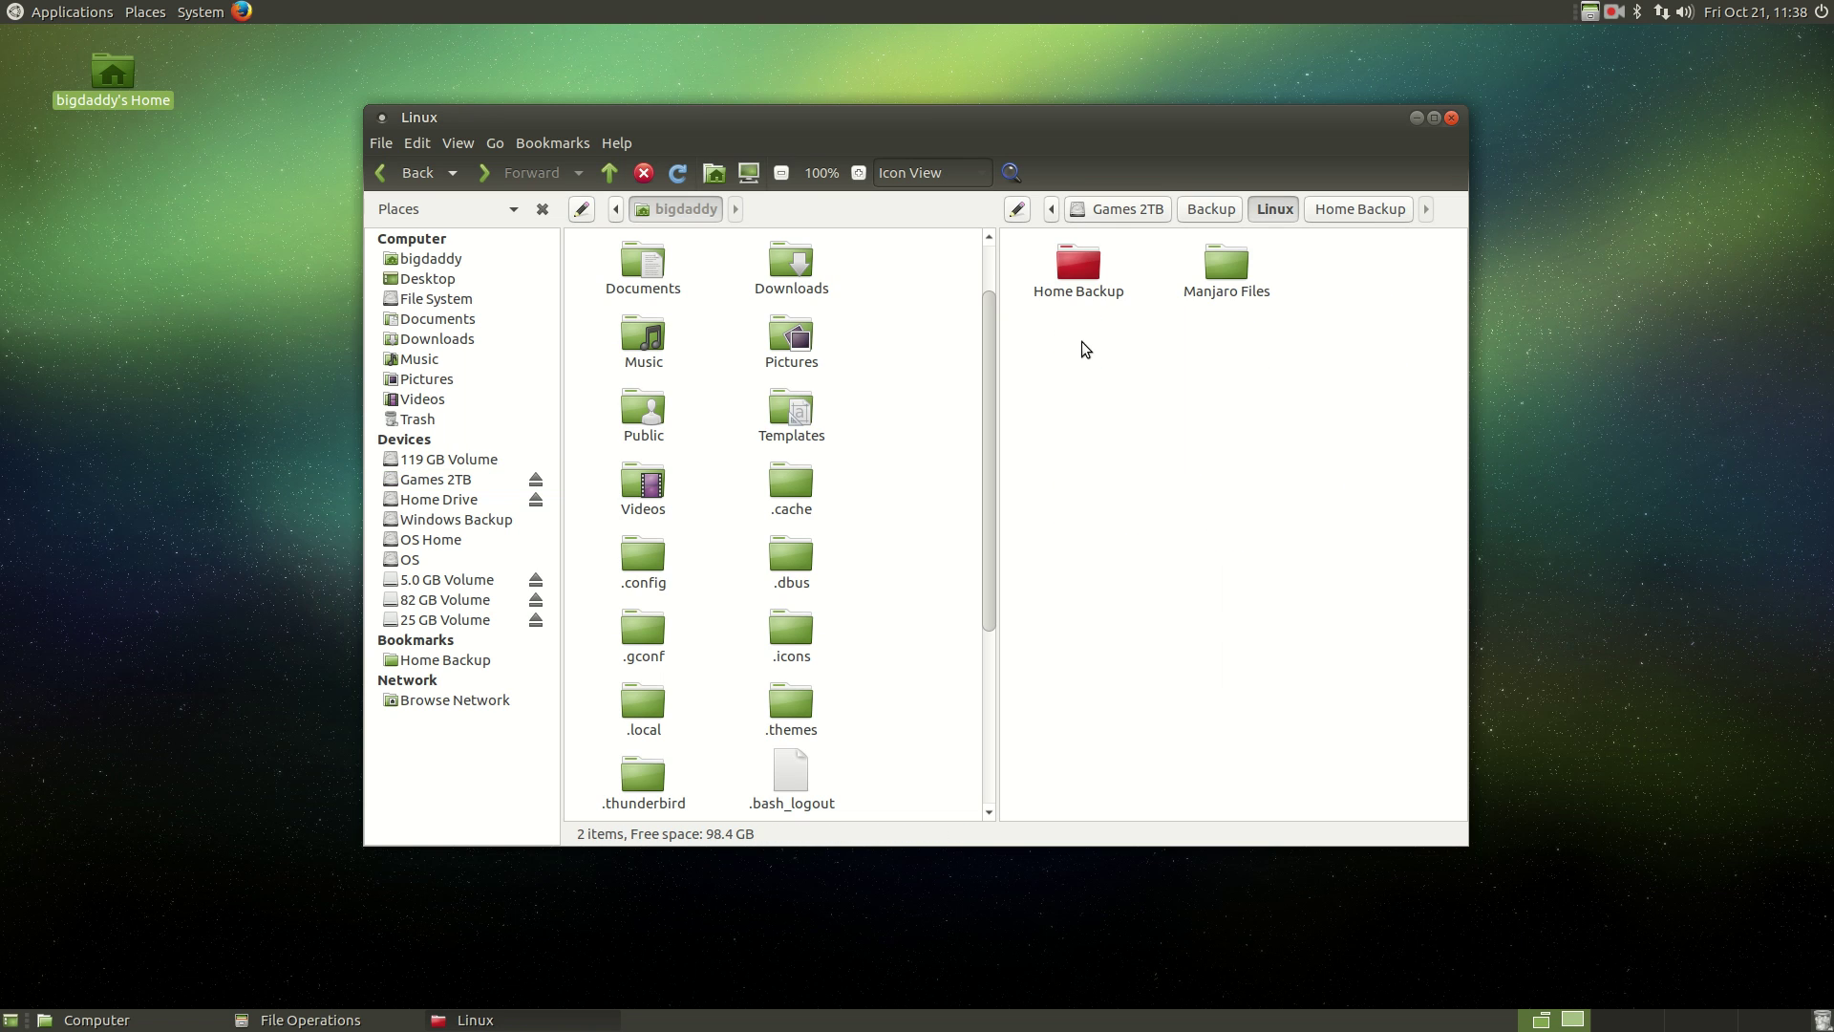
double_click(1086, 286)
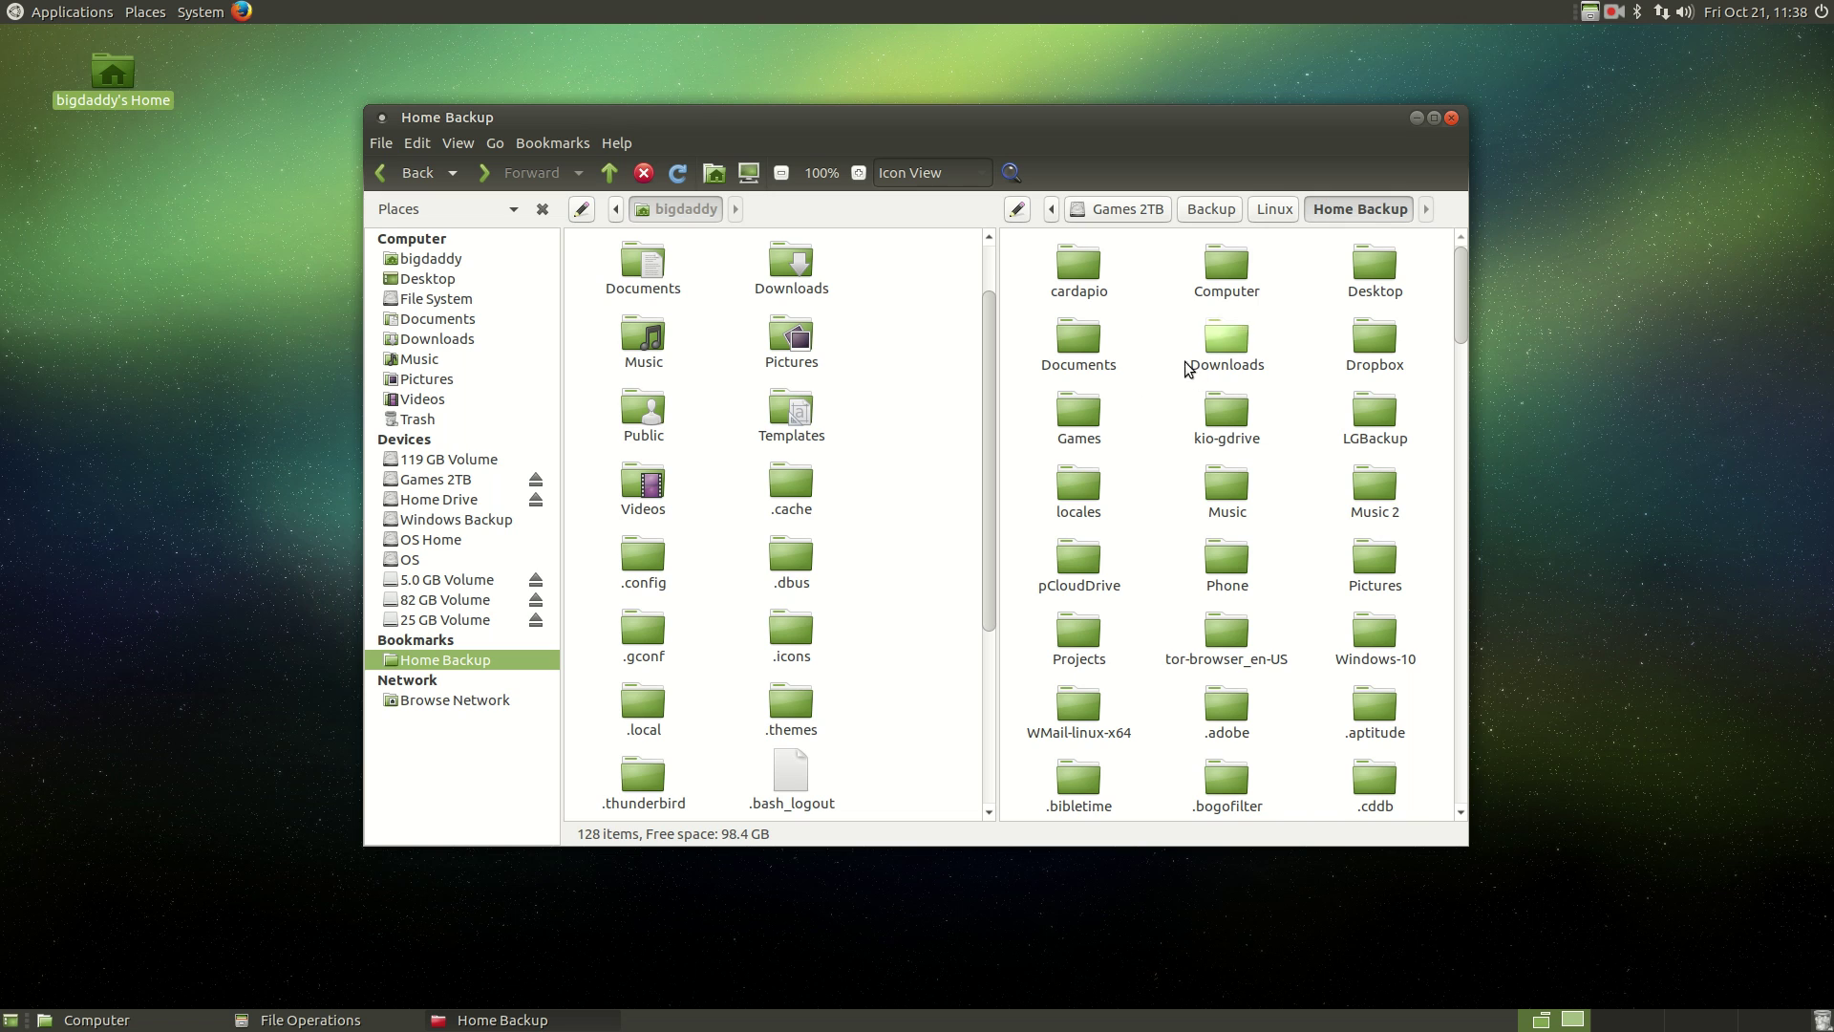
scroll(1135, 524, down, 3)
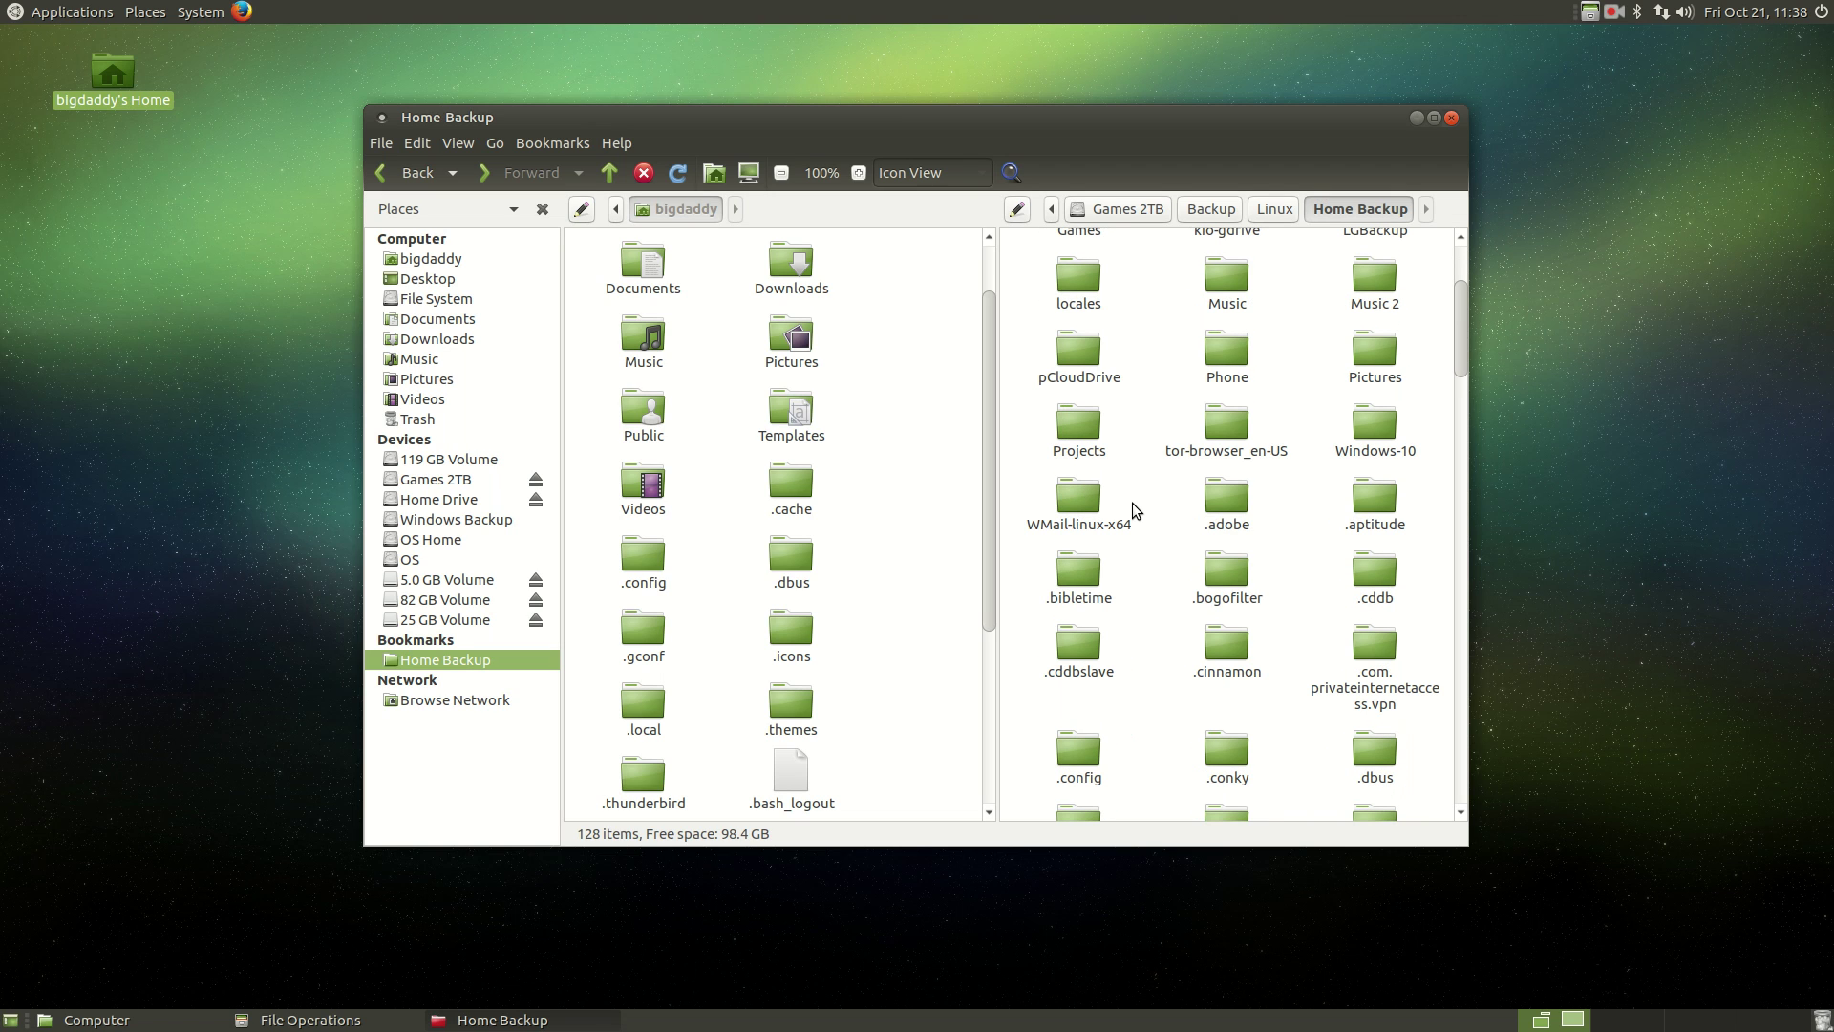
scroll(1148, 487, down, 6)
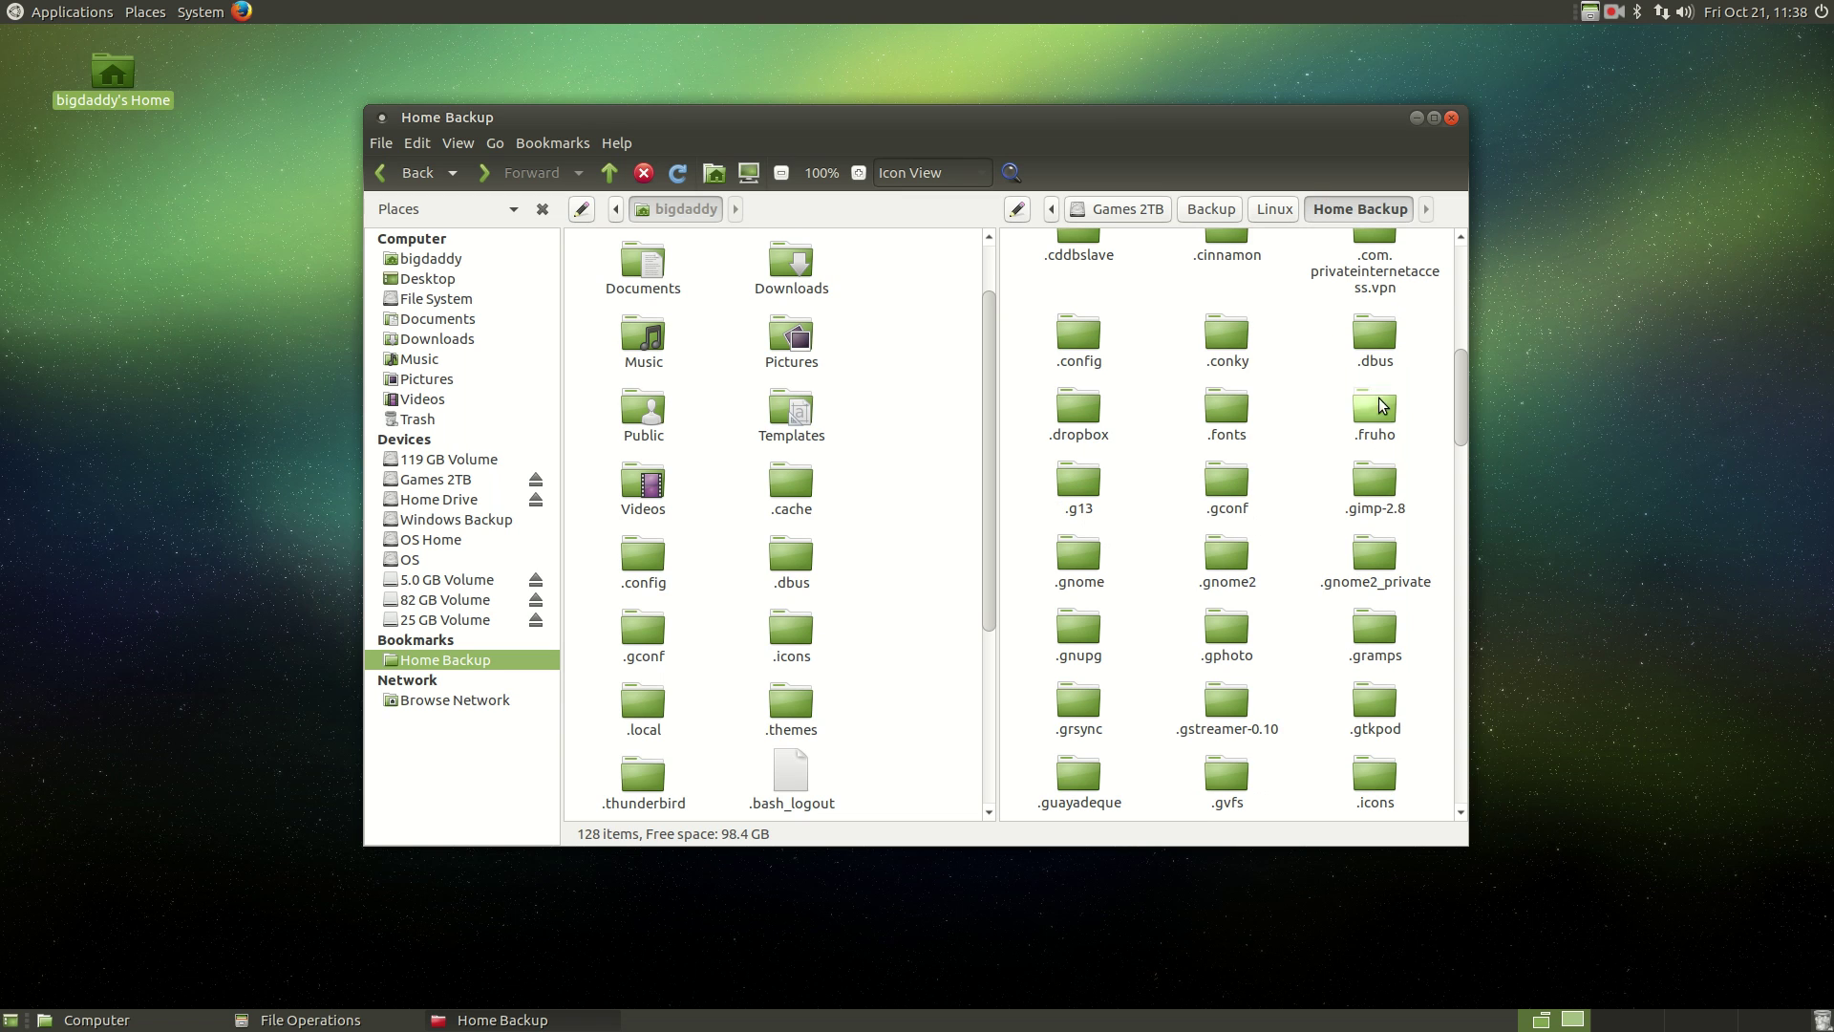
scroll(1145, 712, down, 5)
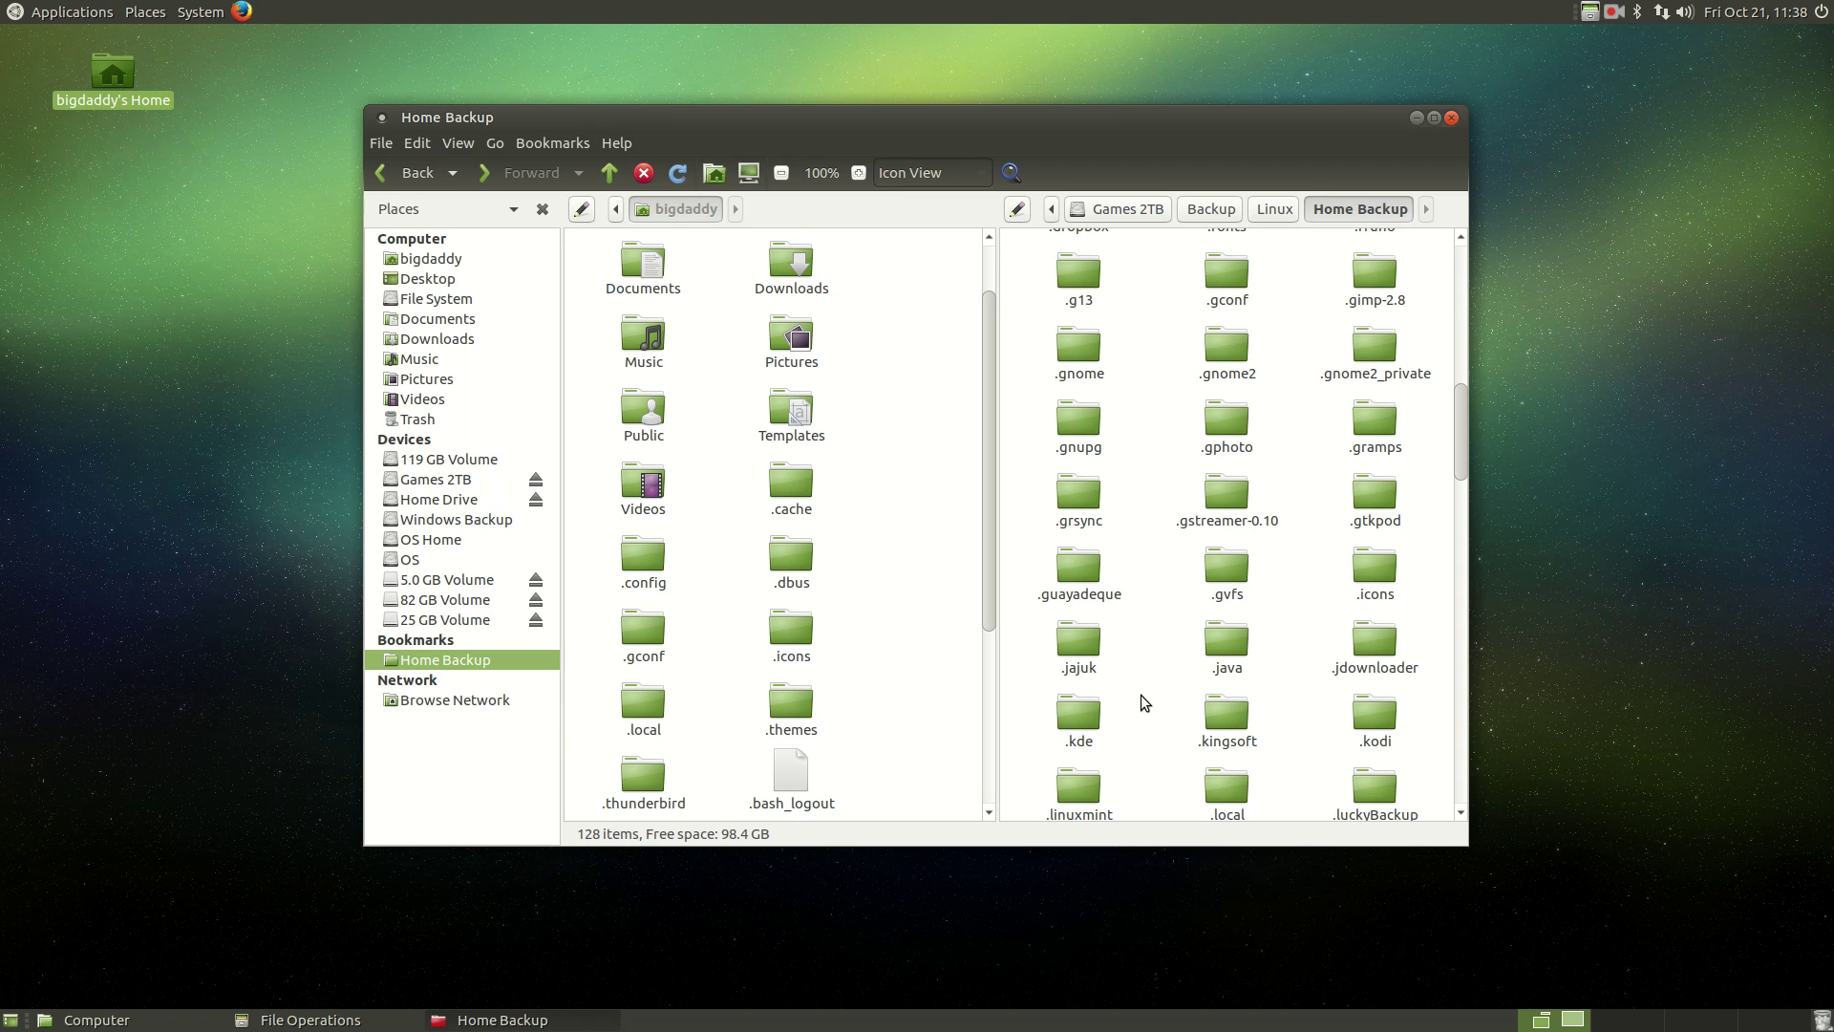
scroll(1138, 674, down, 2)
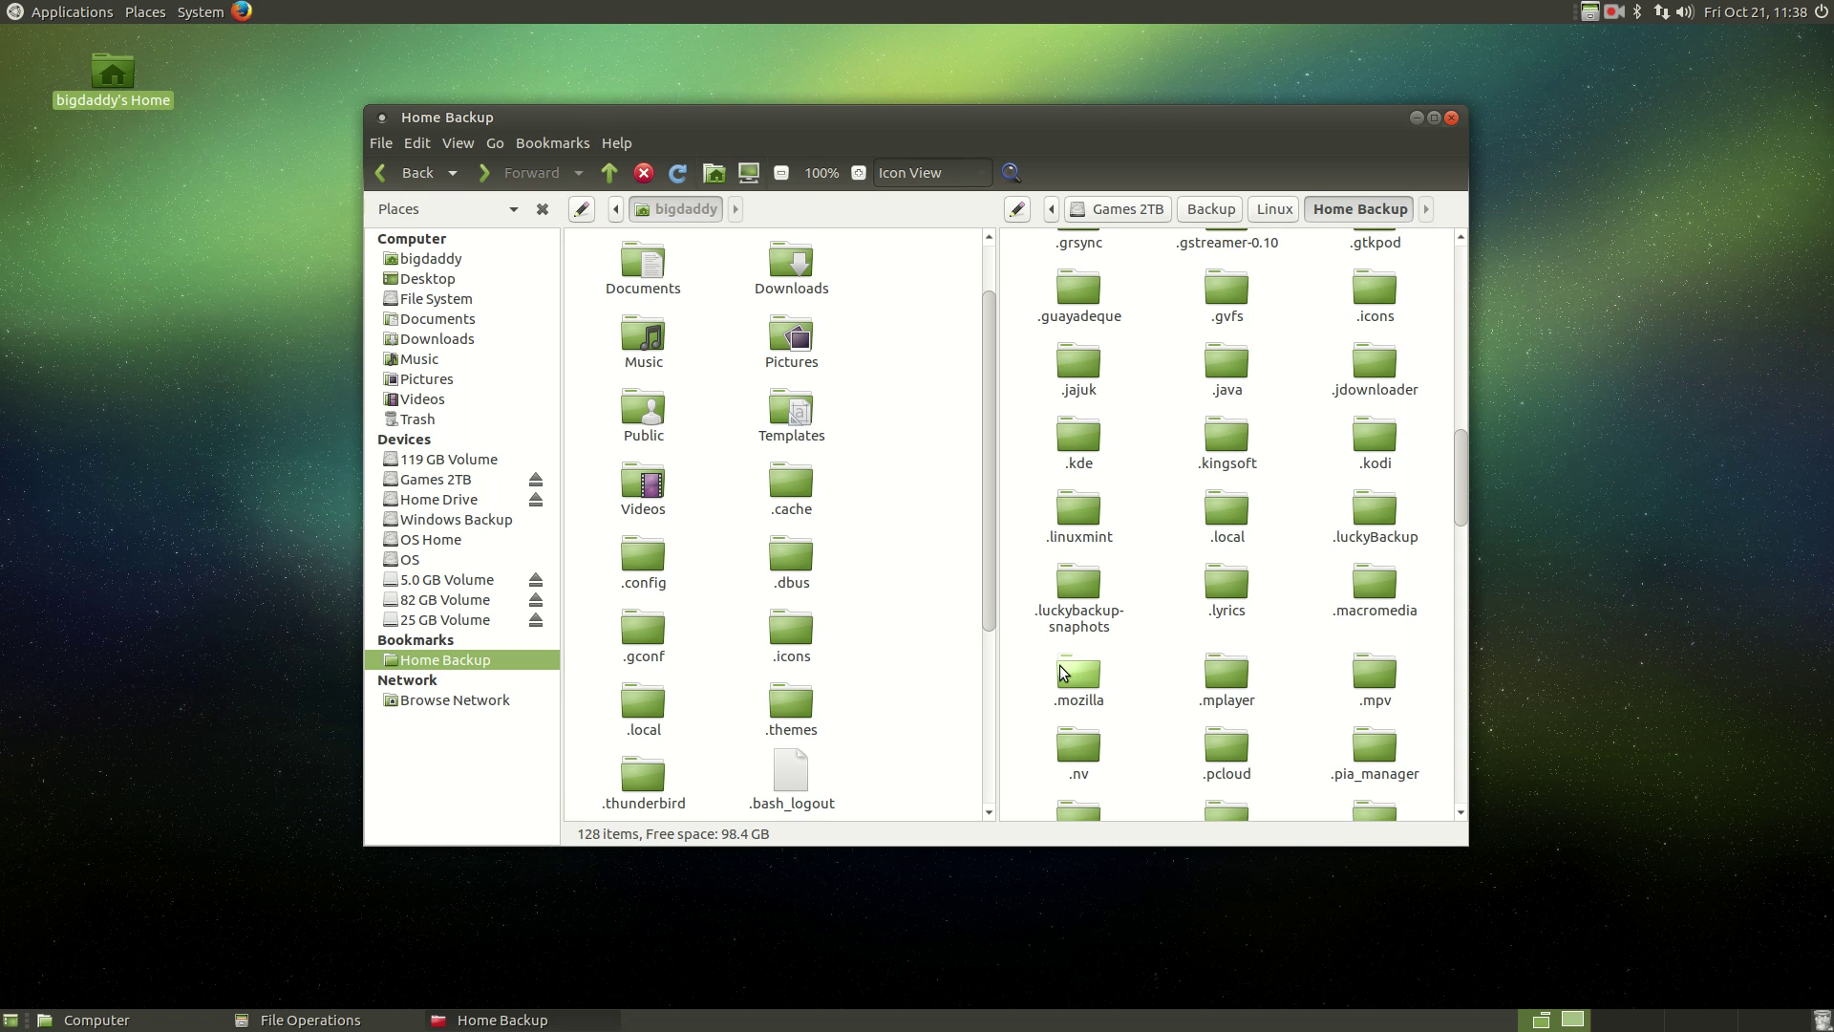
Drag the backup .mozilla folder into the home folder pane and minimize the copy progress window
drag(1068, 678, 927, 651)
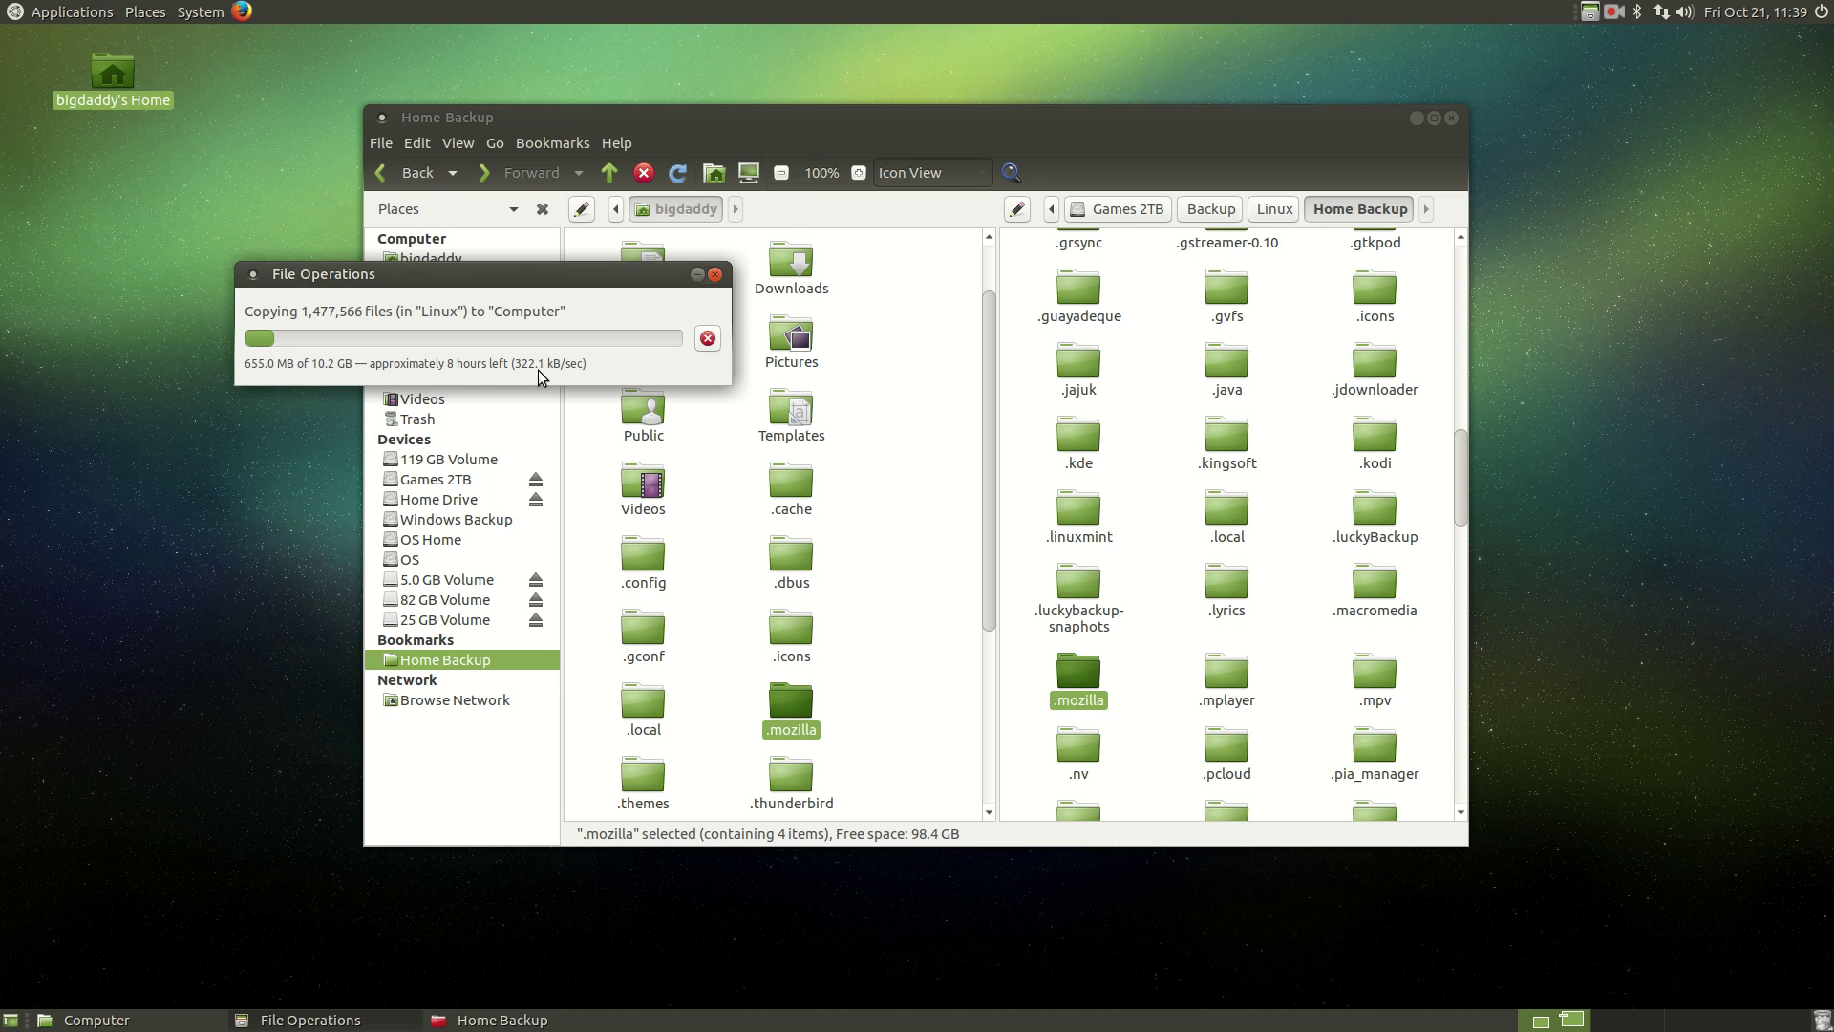
click(697, 274)
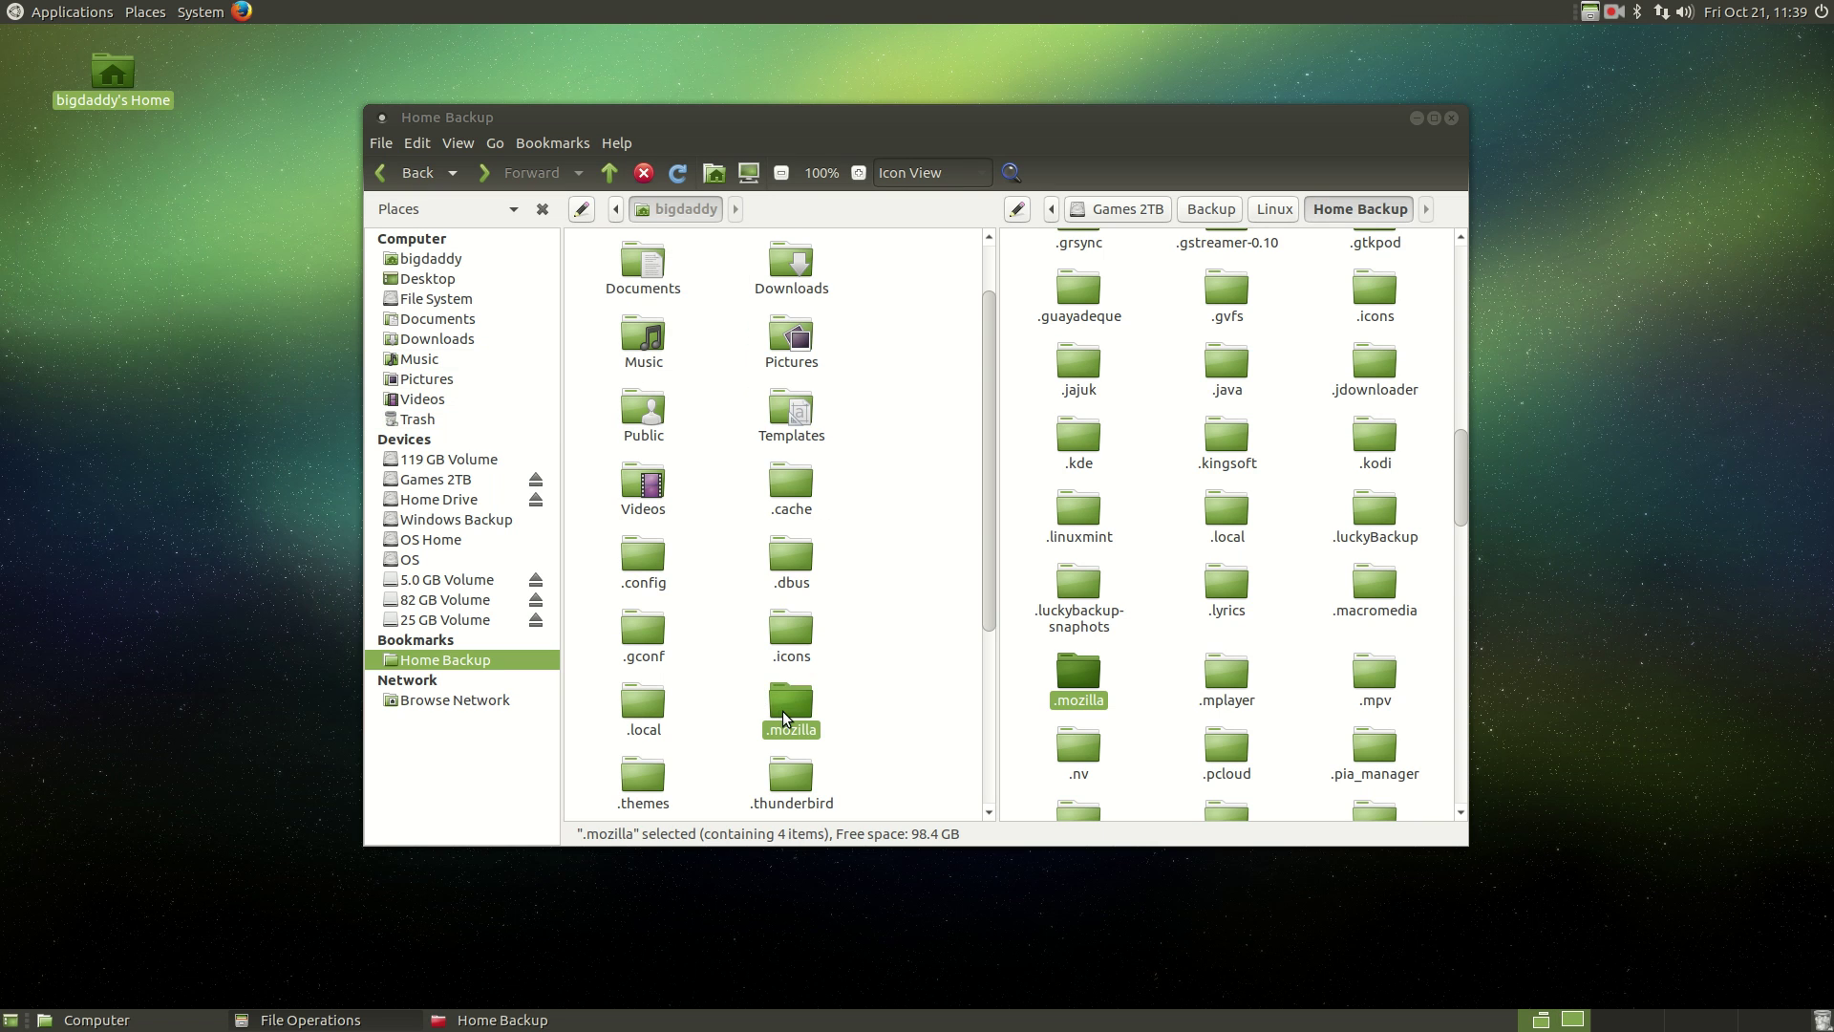
click(941, 621)
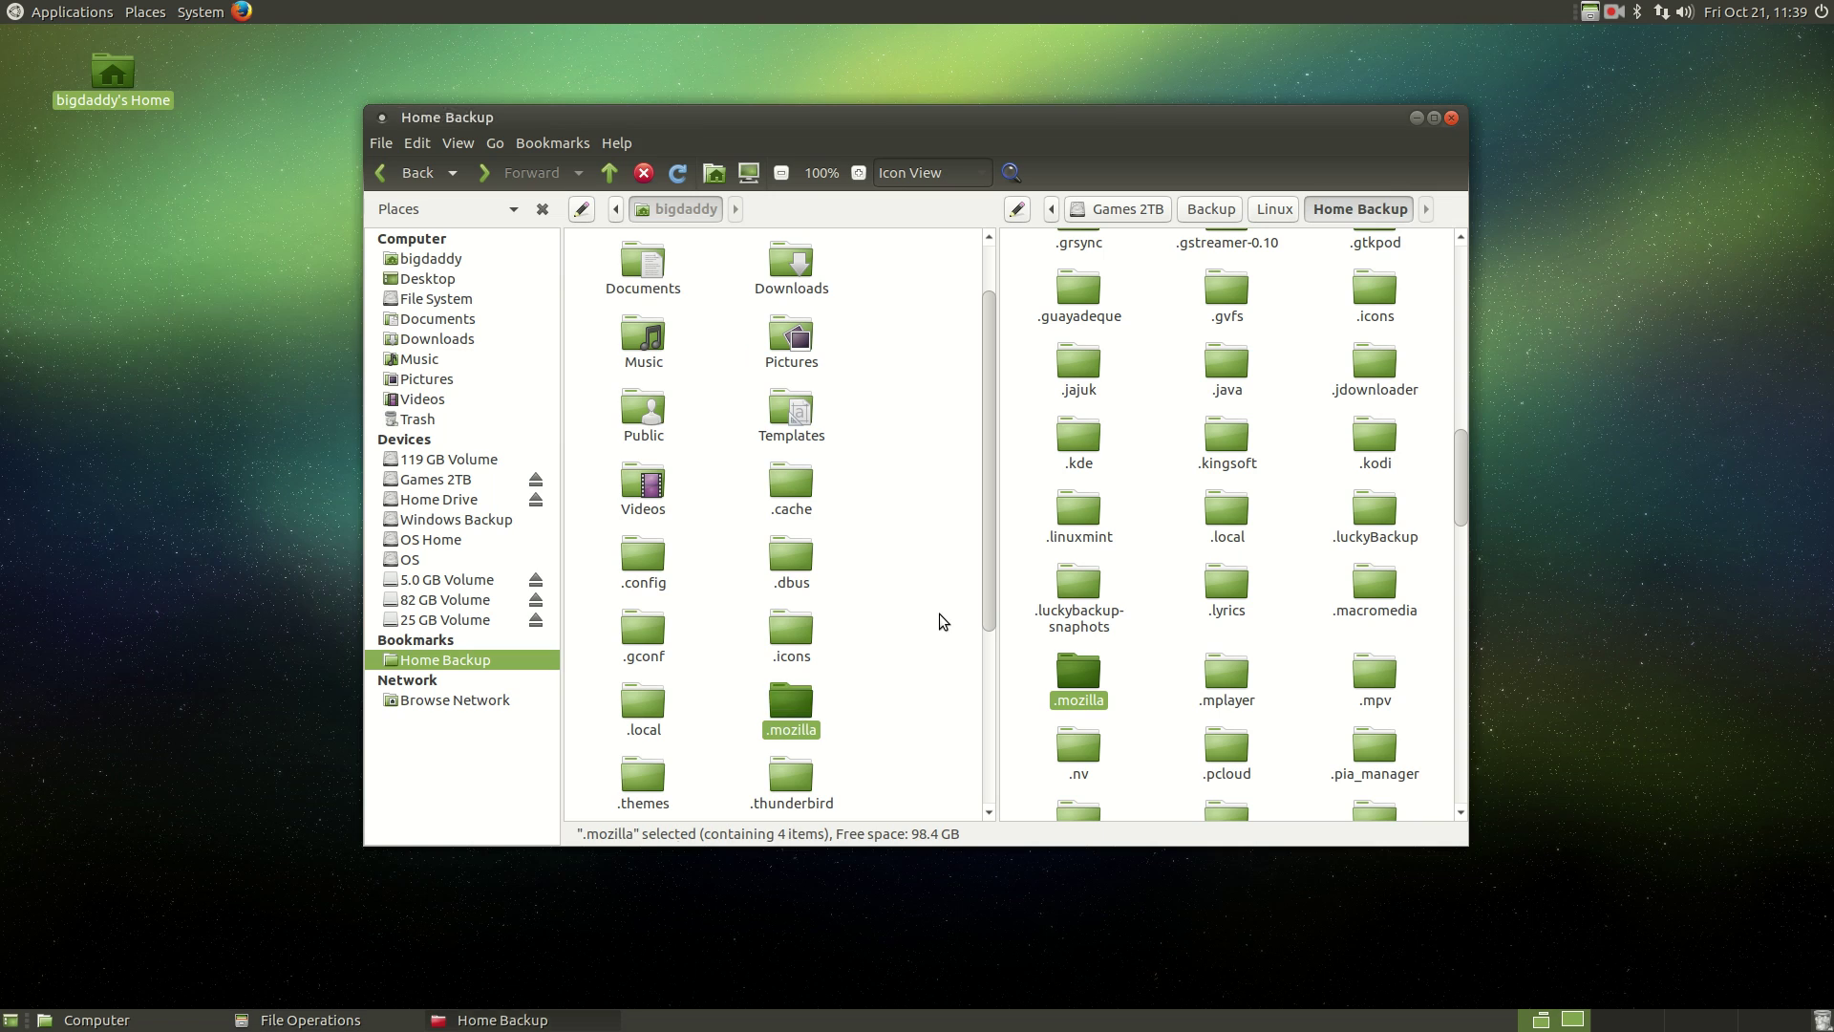
Launch Firefox, restore the backed-up four-tab session, then close Firefox confirming its tabs
click(237, 13)
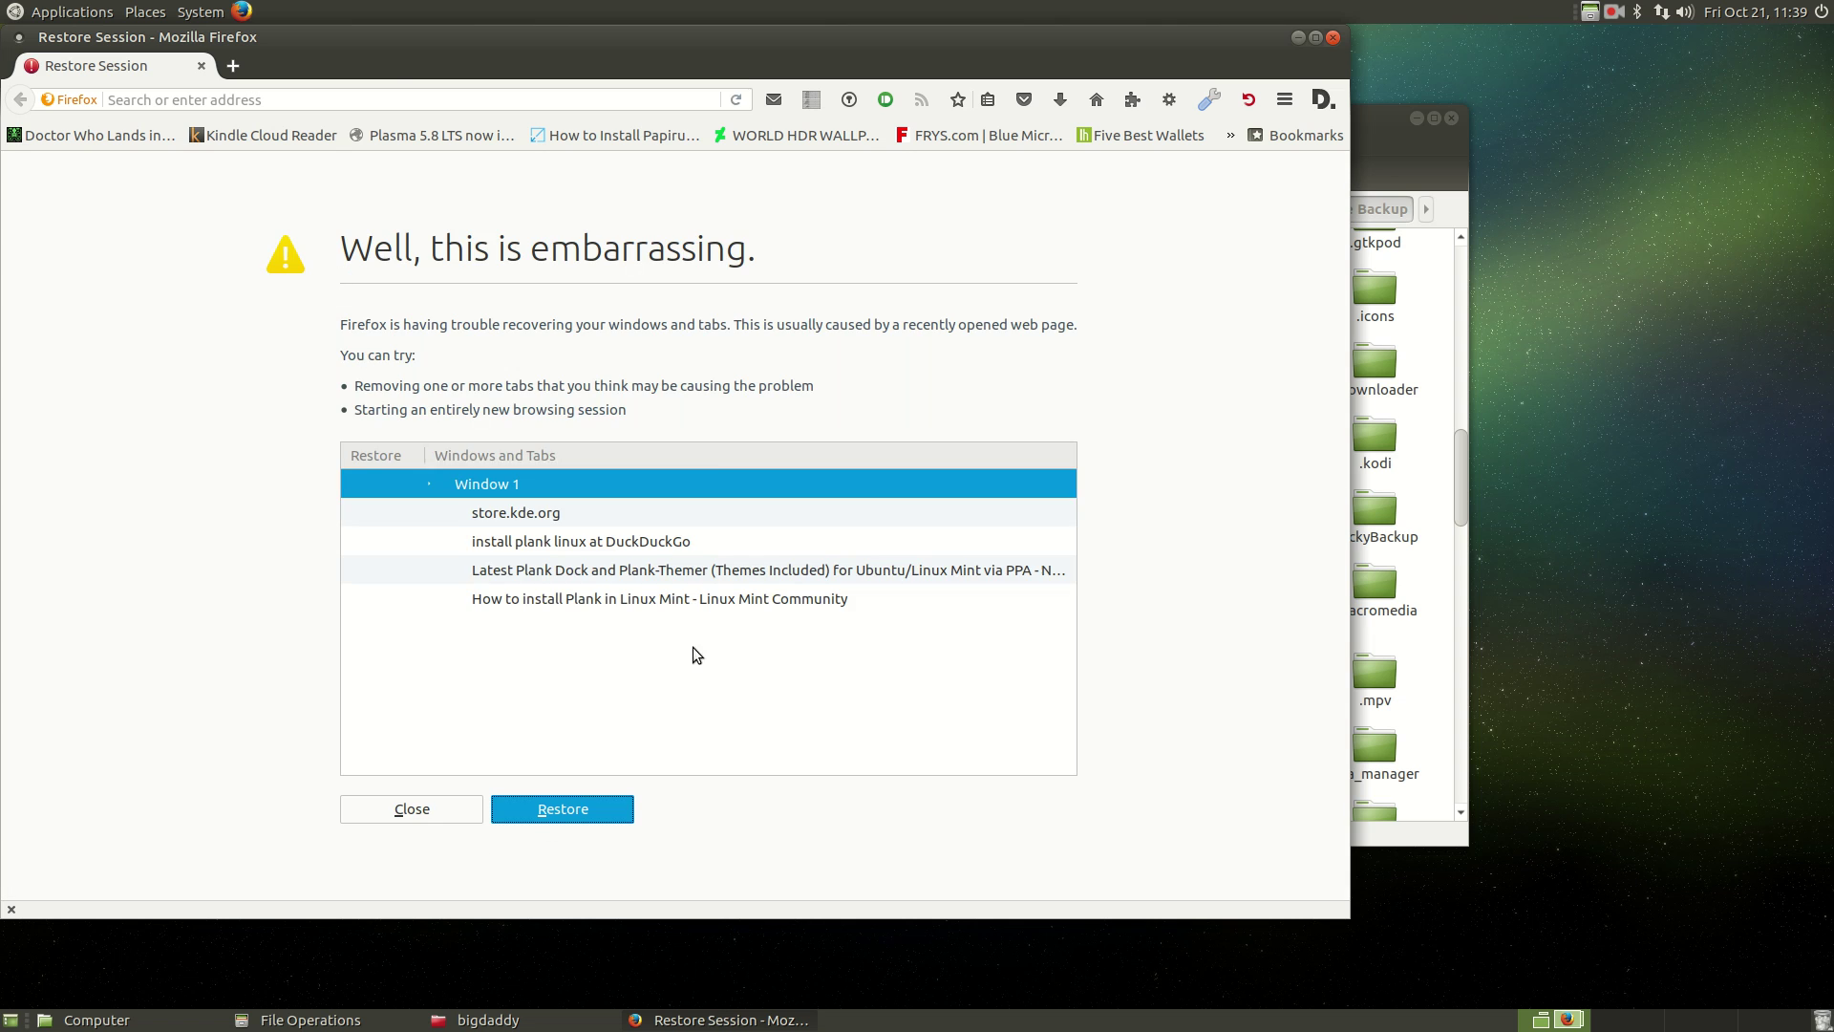
click(559, 817)
click(731, 1022)
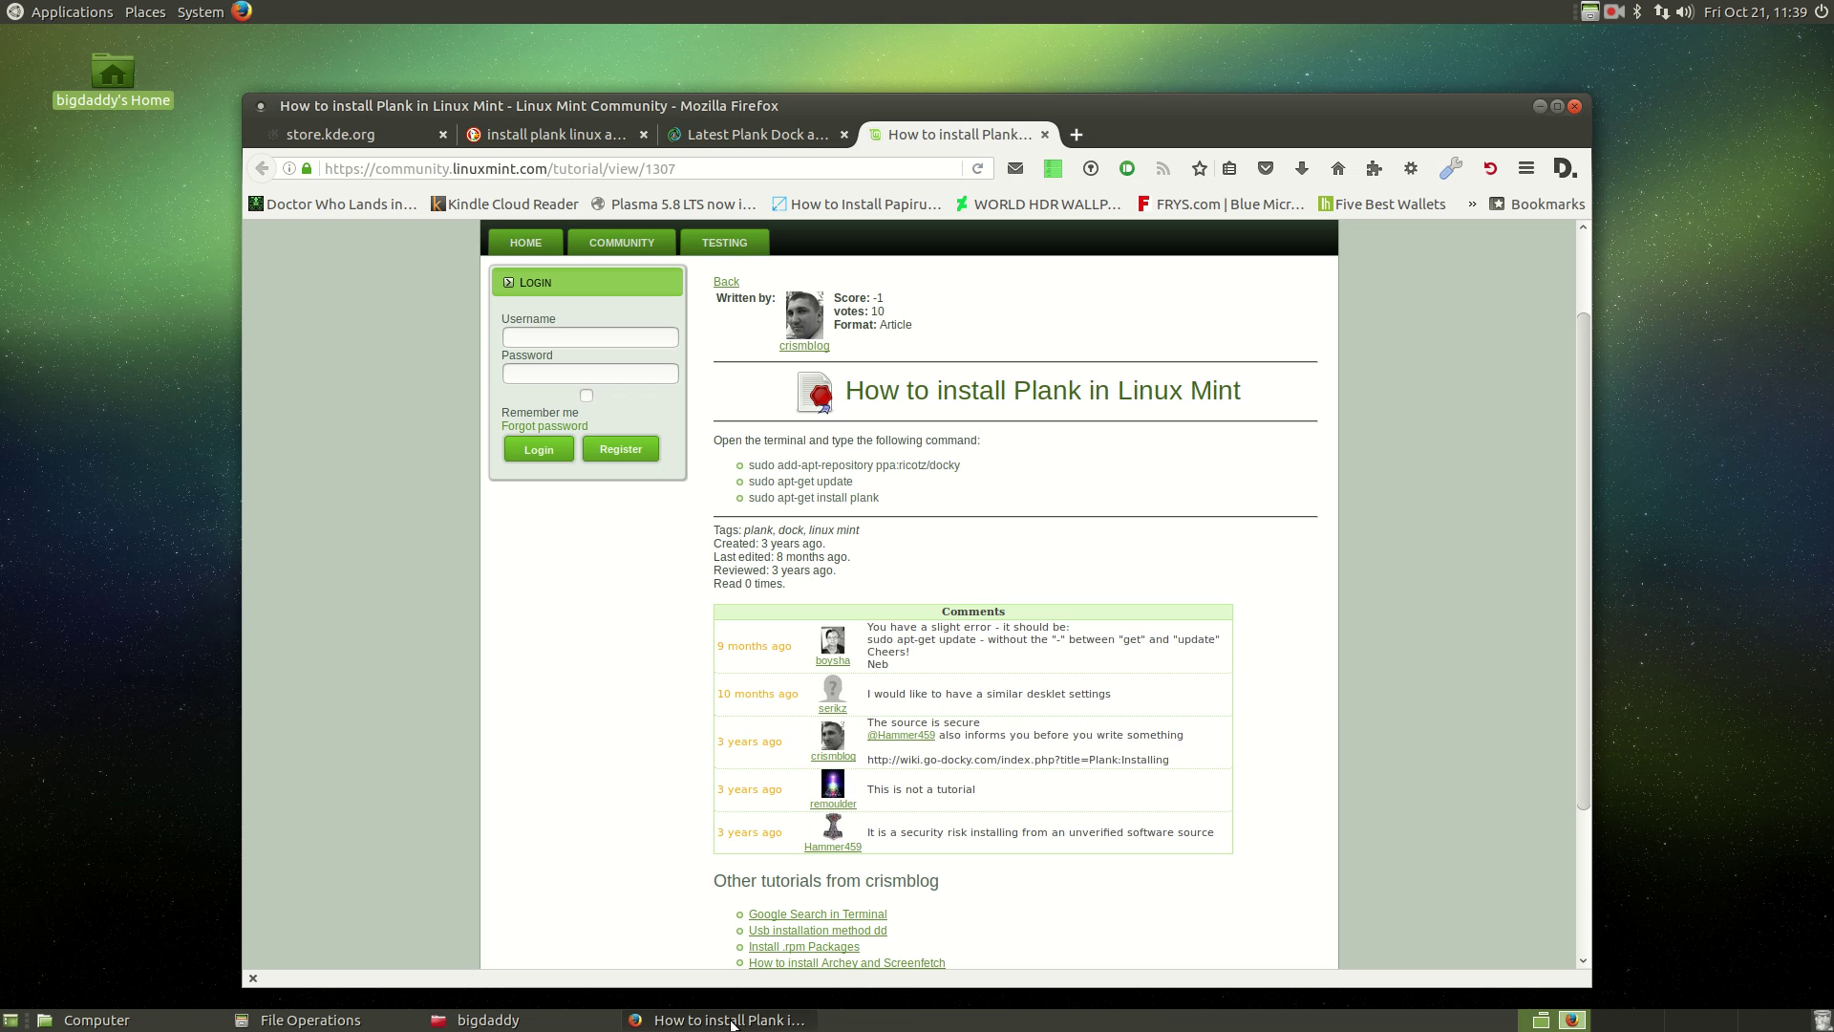
drag(1070, 113, 993, 60)
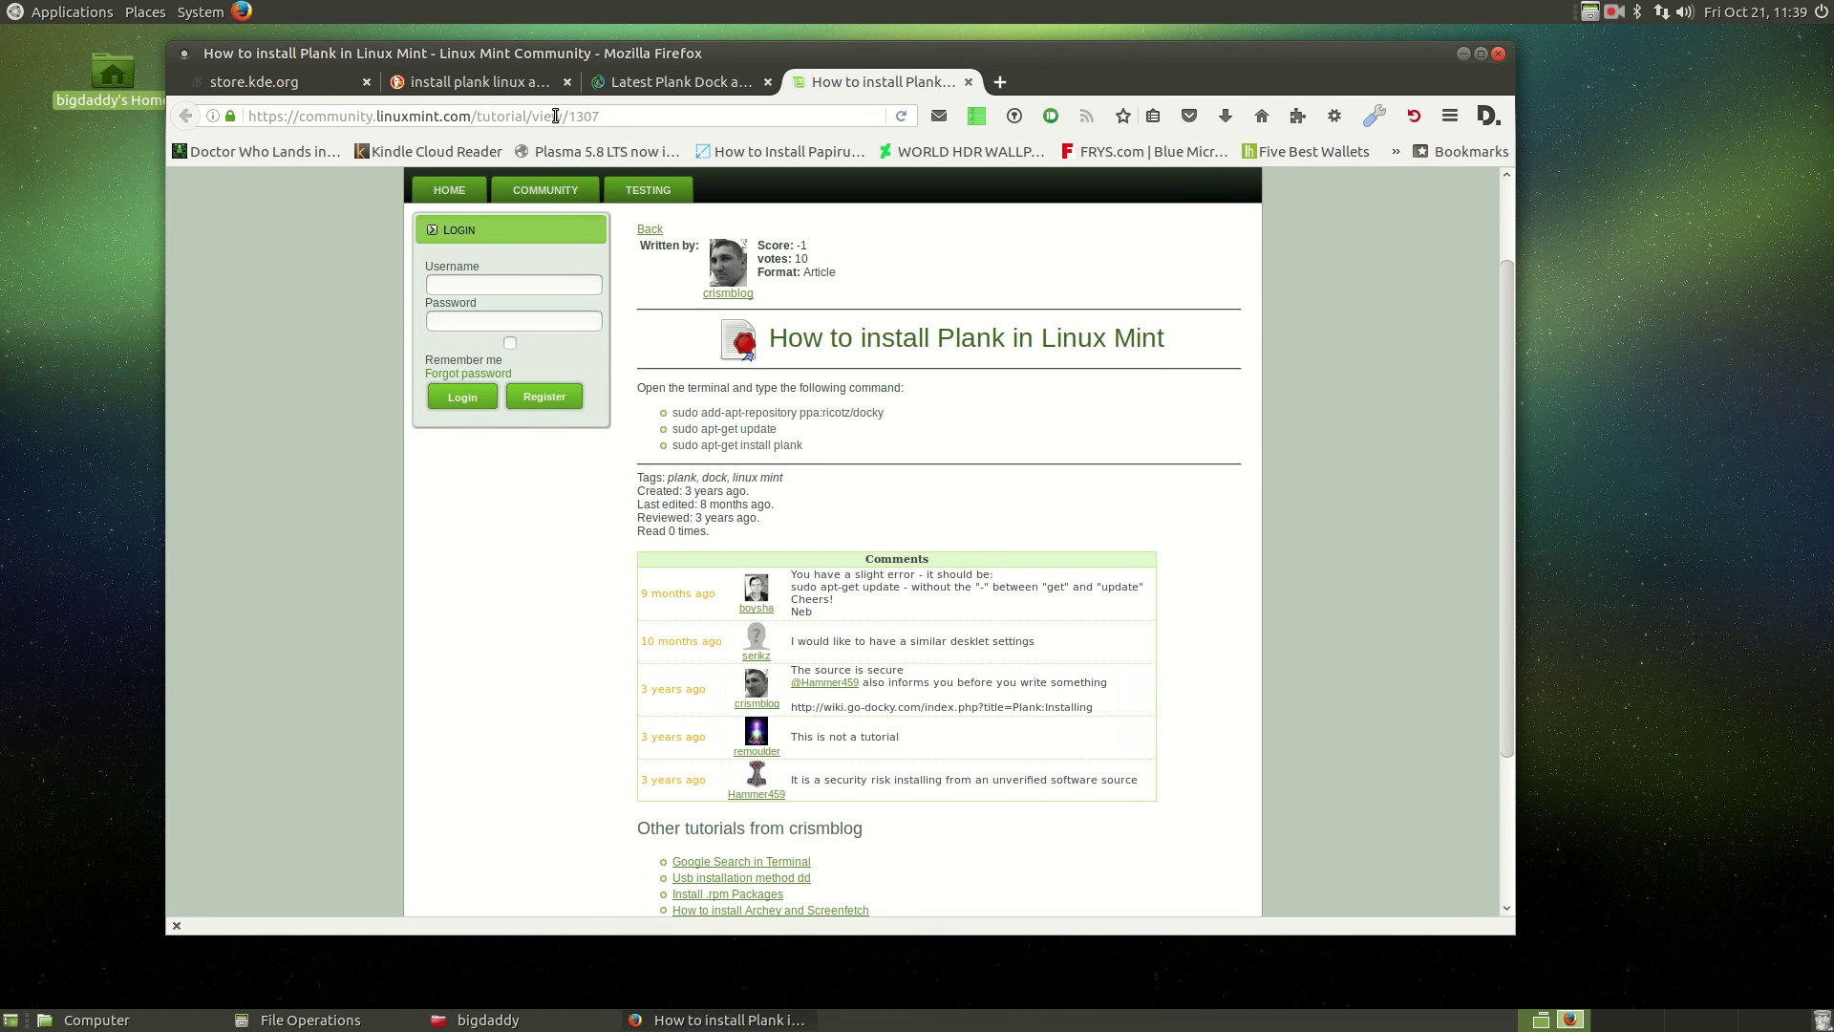
click(1498, 53)
click(1011, 540)
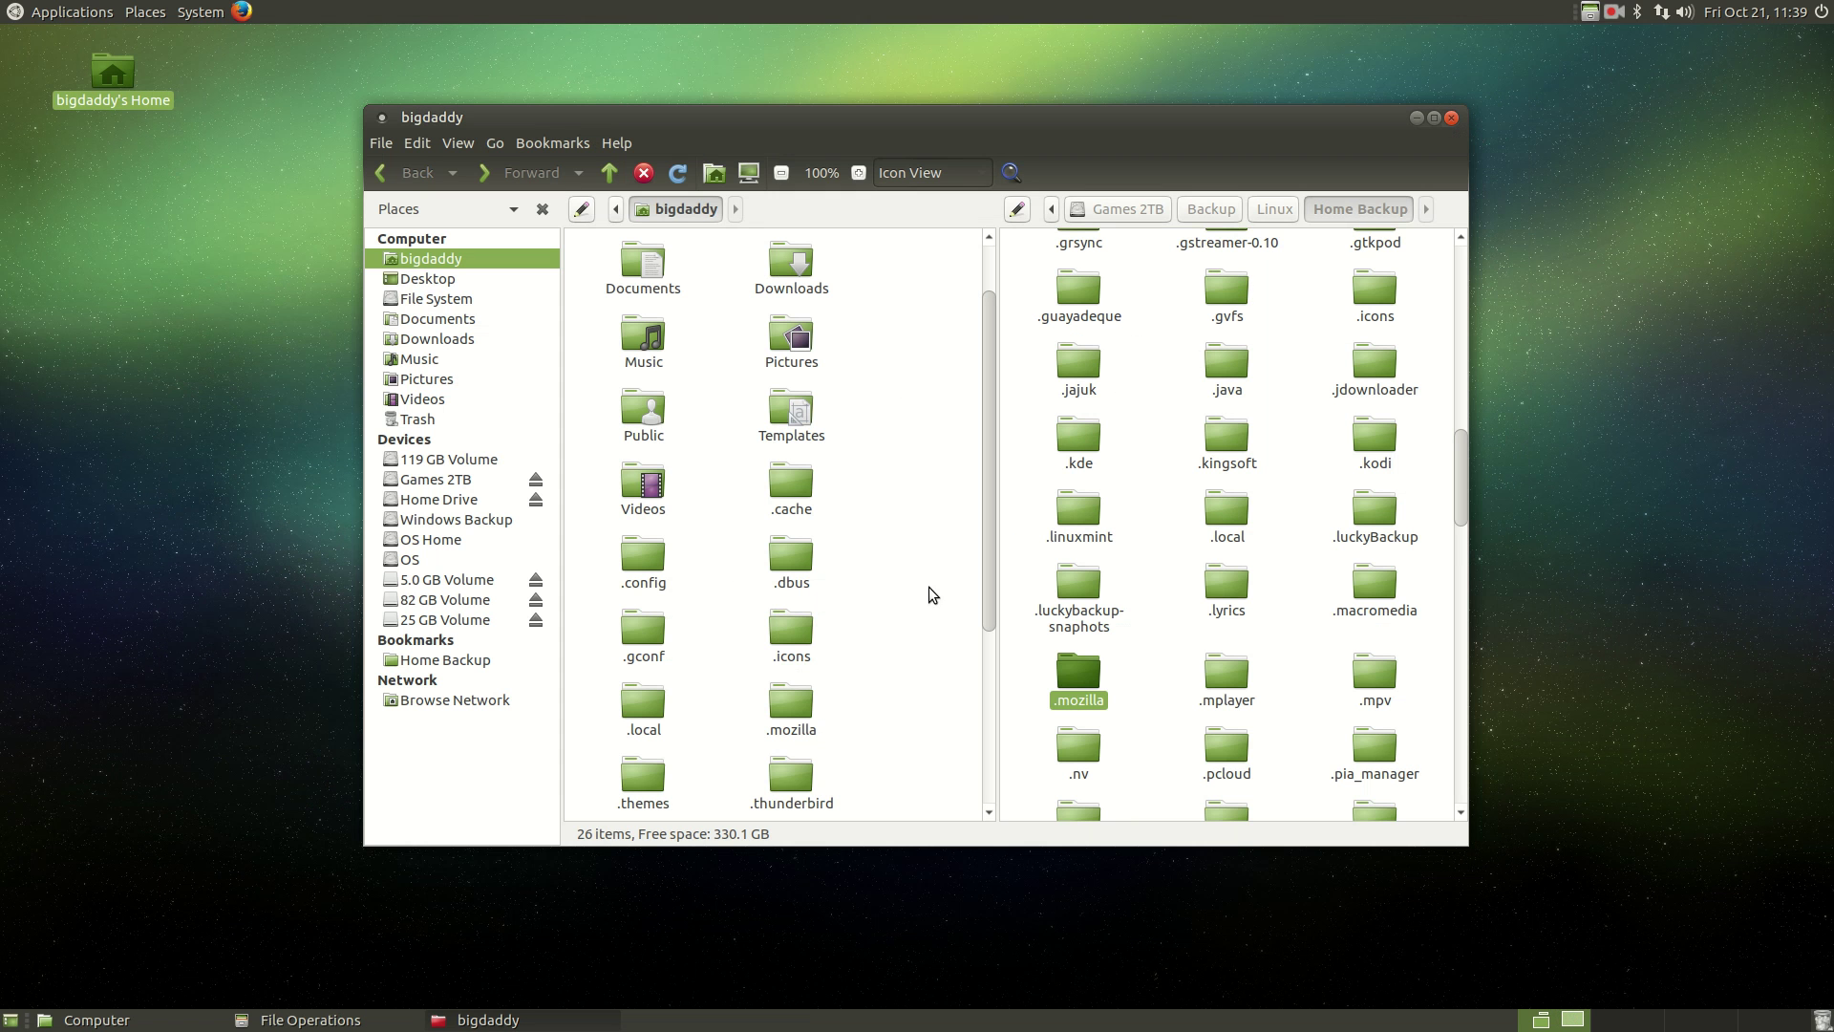
Open the .config folder of the home folder in the left pane
drag(988, 410, 974, 502)
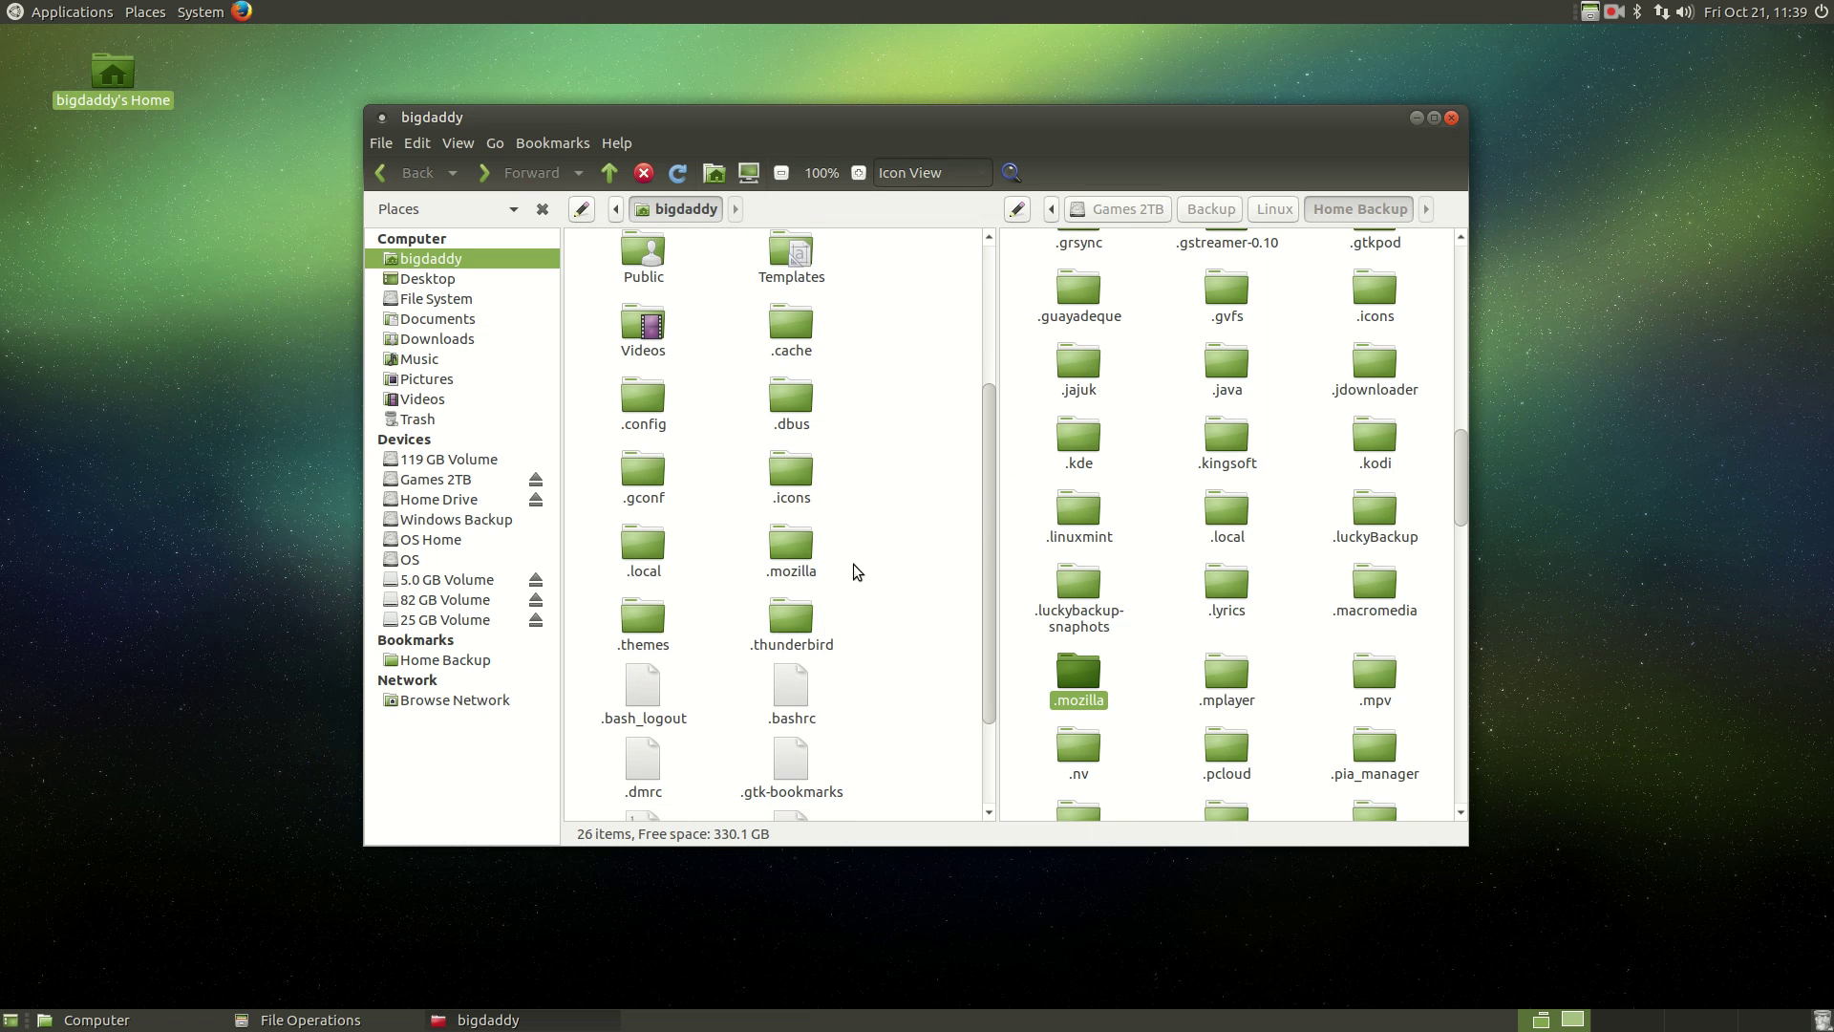
scroll(855, 571, up, 3)
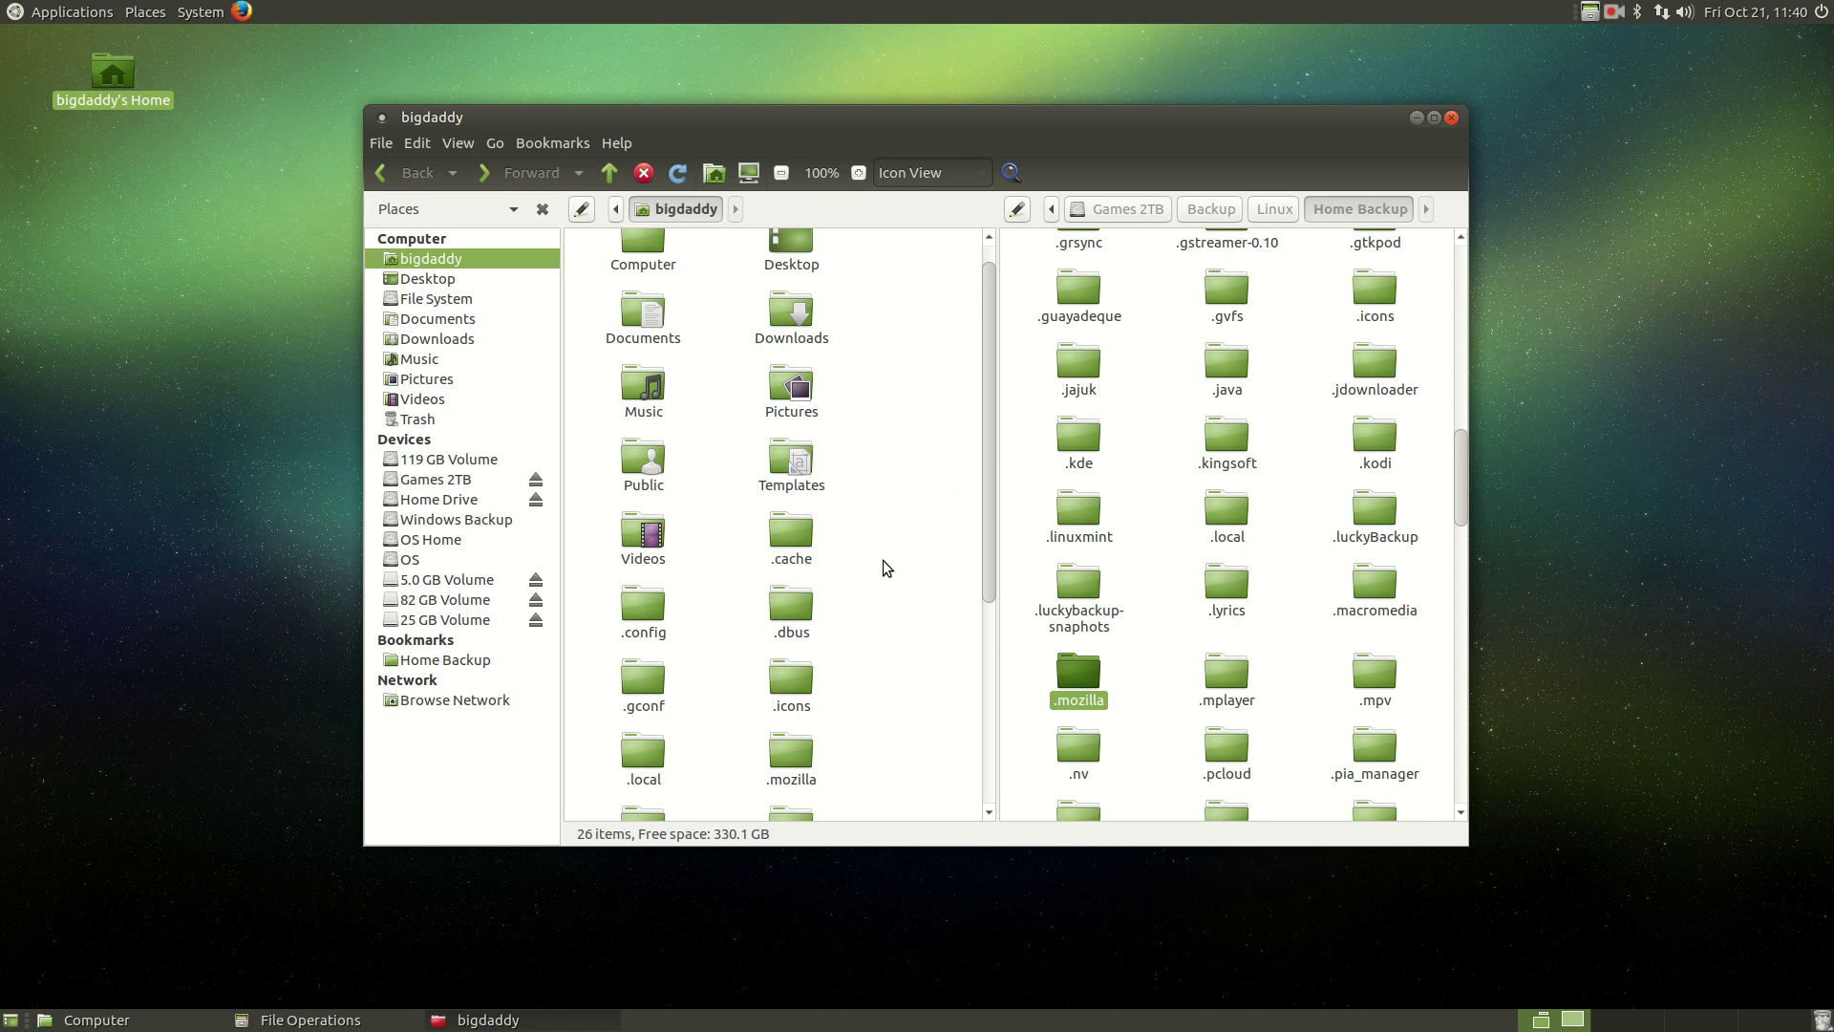
scroll(882, 560, down, 5)
scroll(878, 559, up, 3)
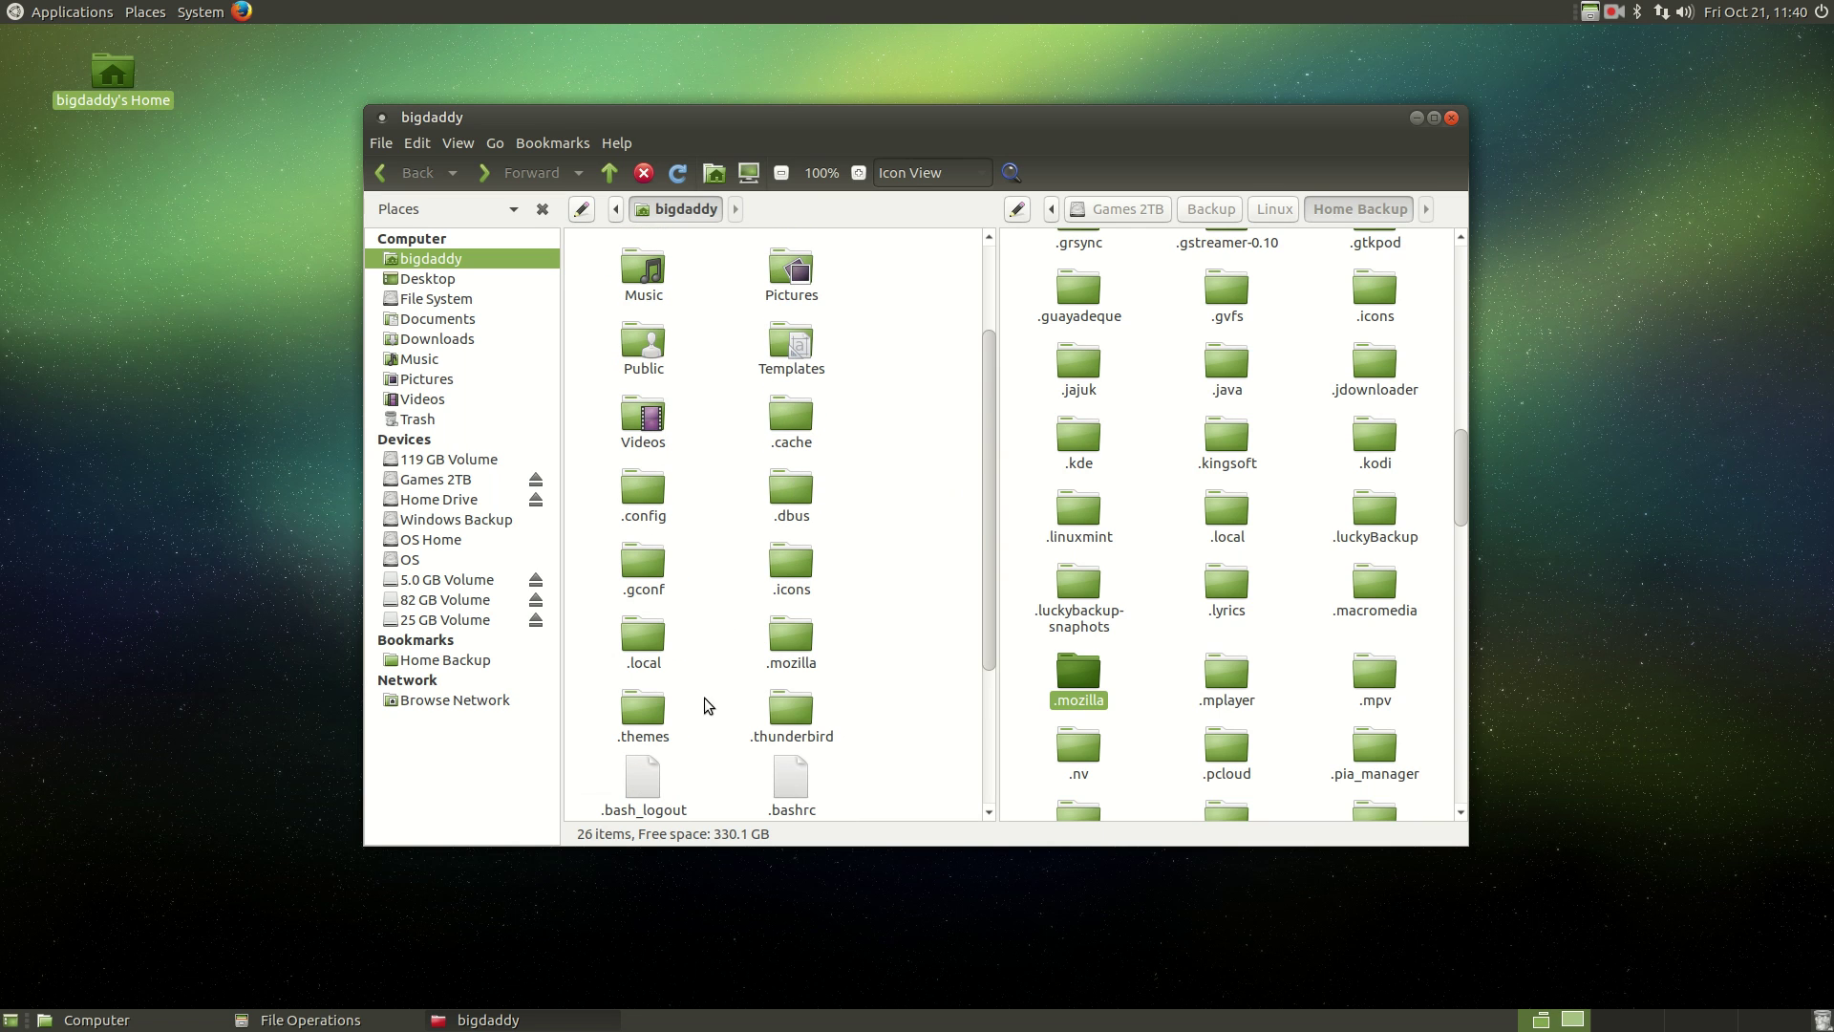
double_click(651, 496)
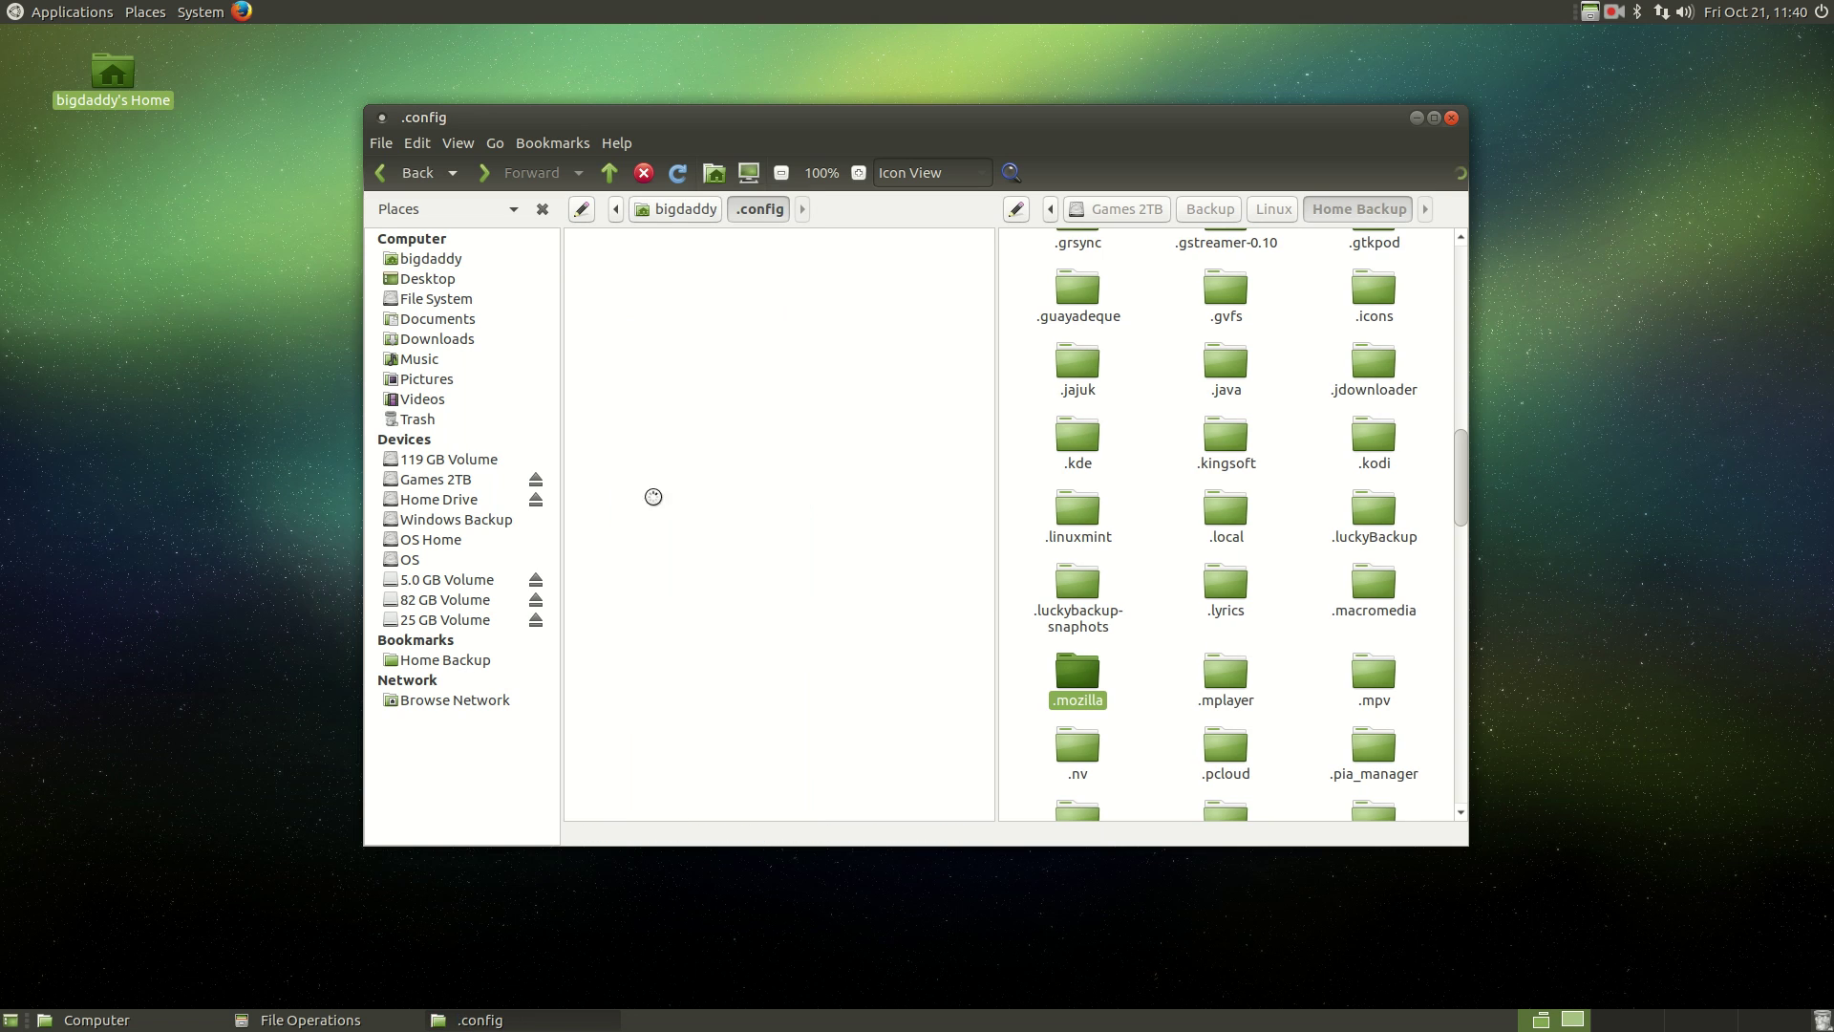
Open the .config folder inside Home Backup in the right pane
scroll(1156, 402, up, 5)
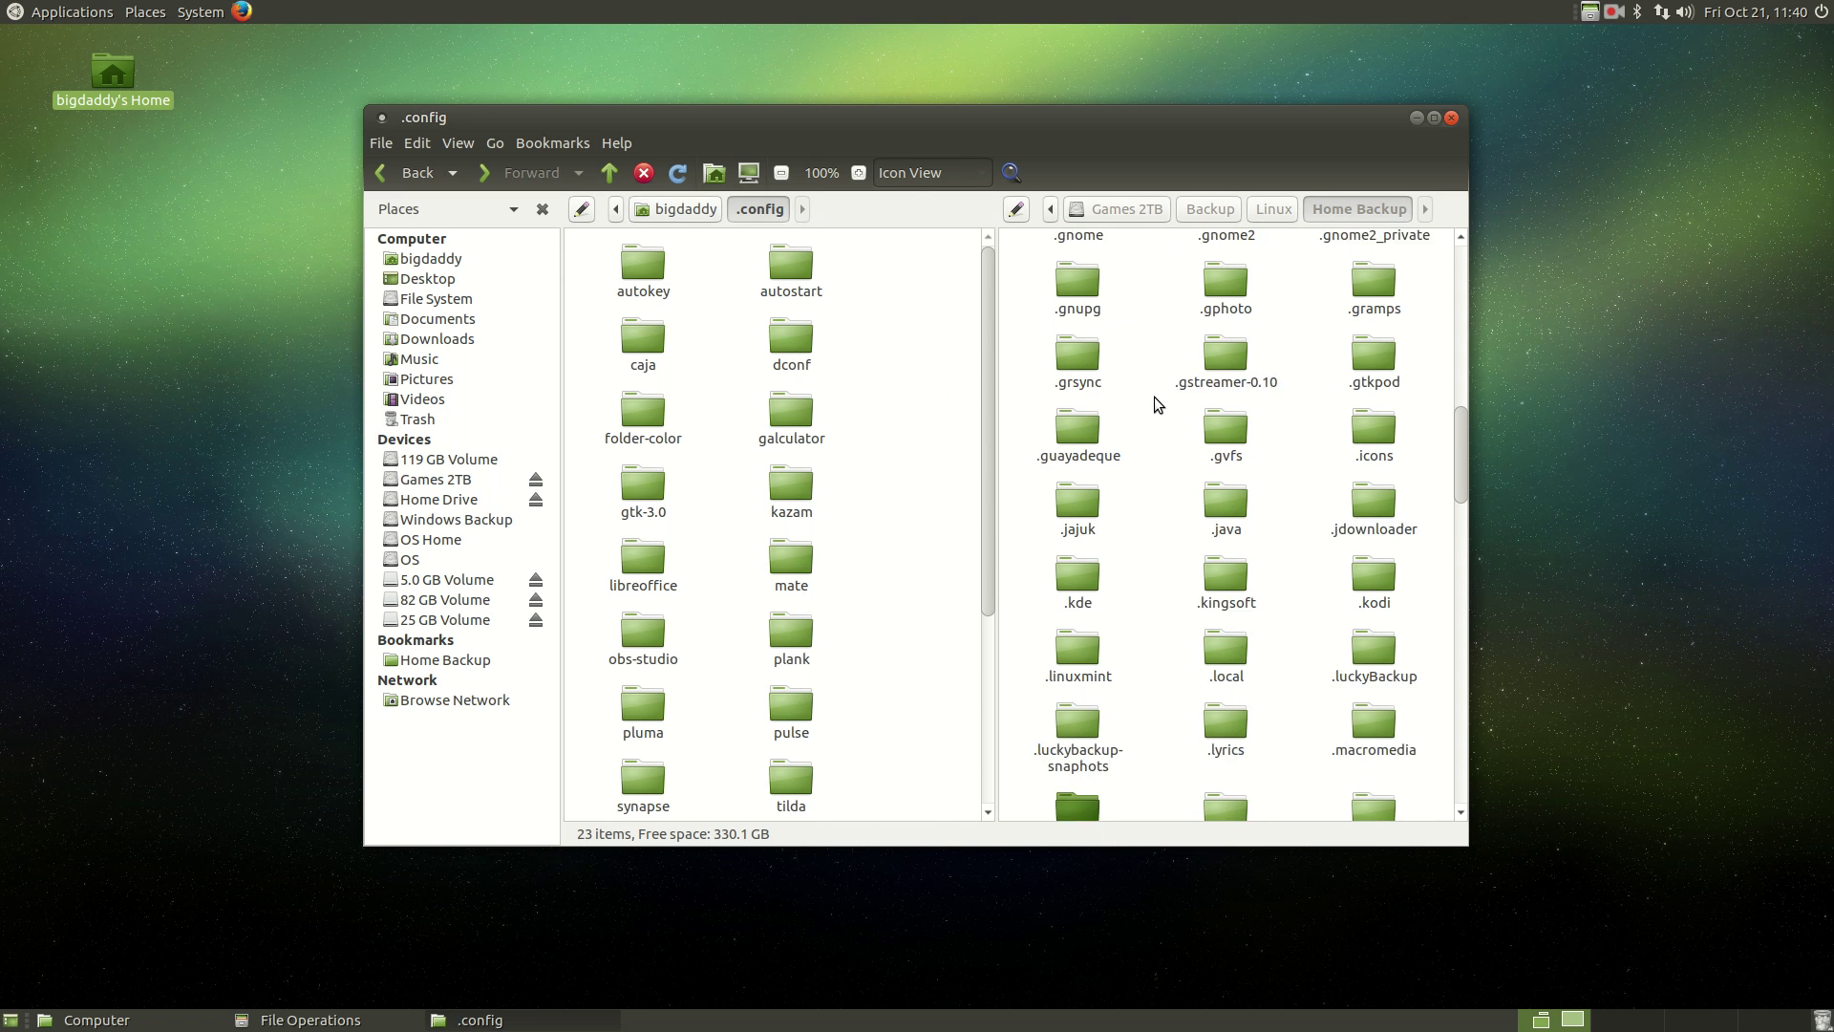
scroll(1159, 406, up, 10)
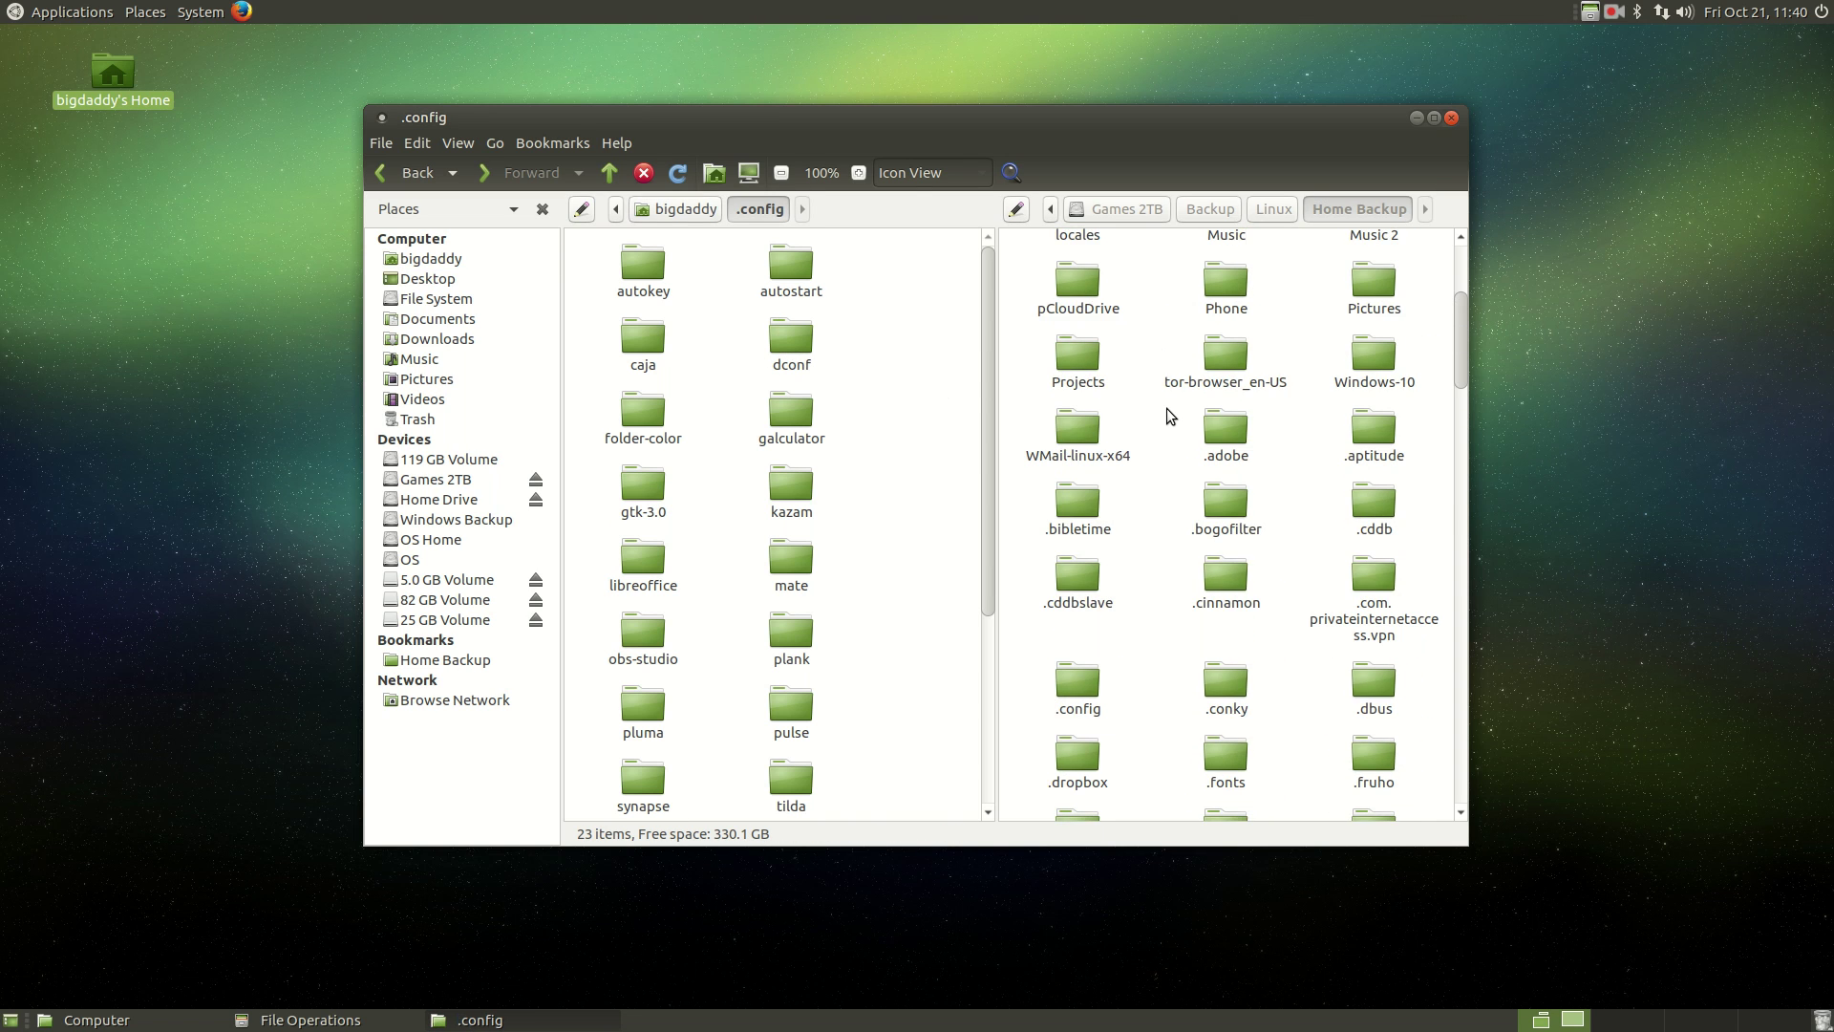
scroll(1230, 577, down, 1)
double_click(1078, 698)
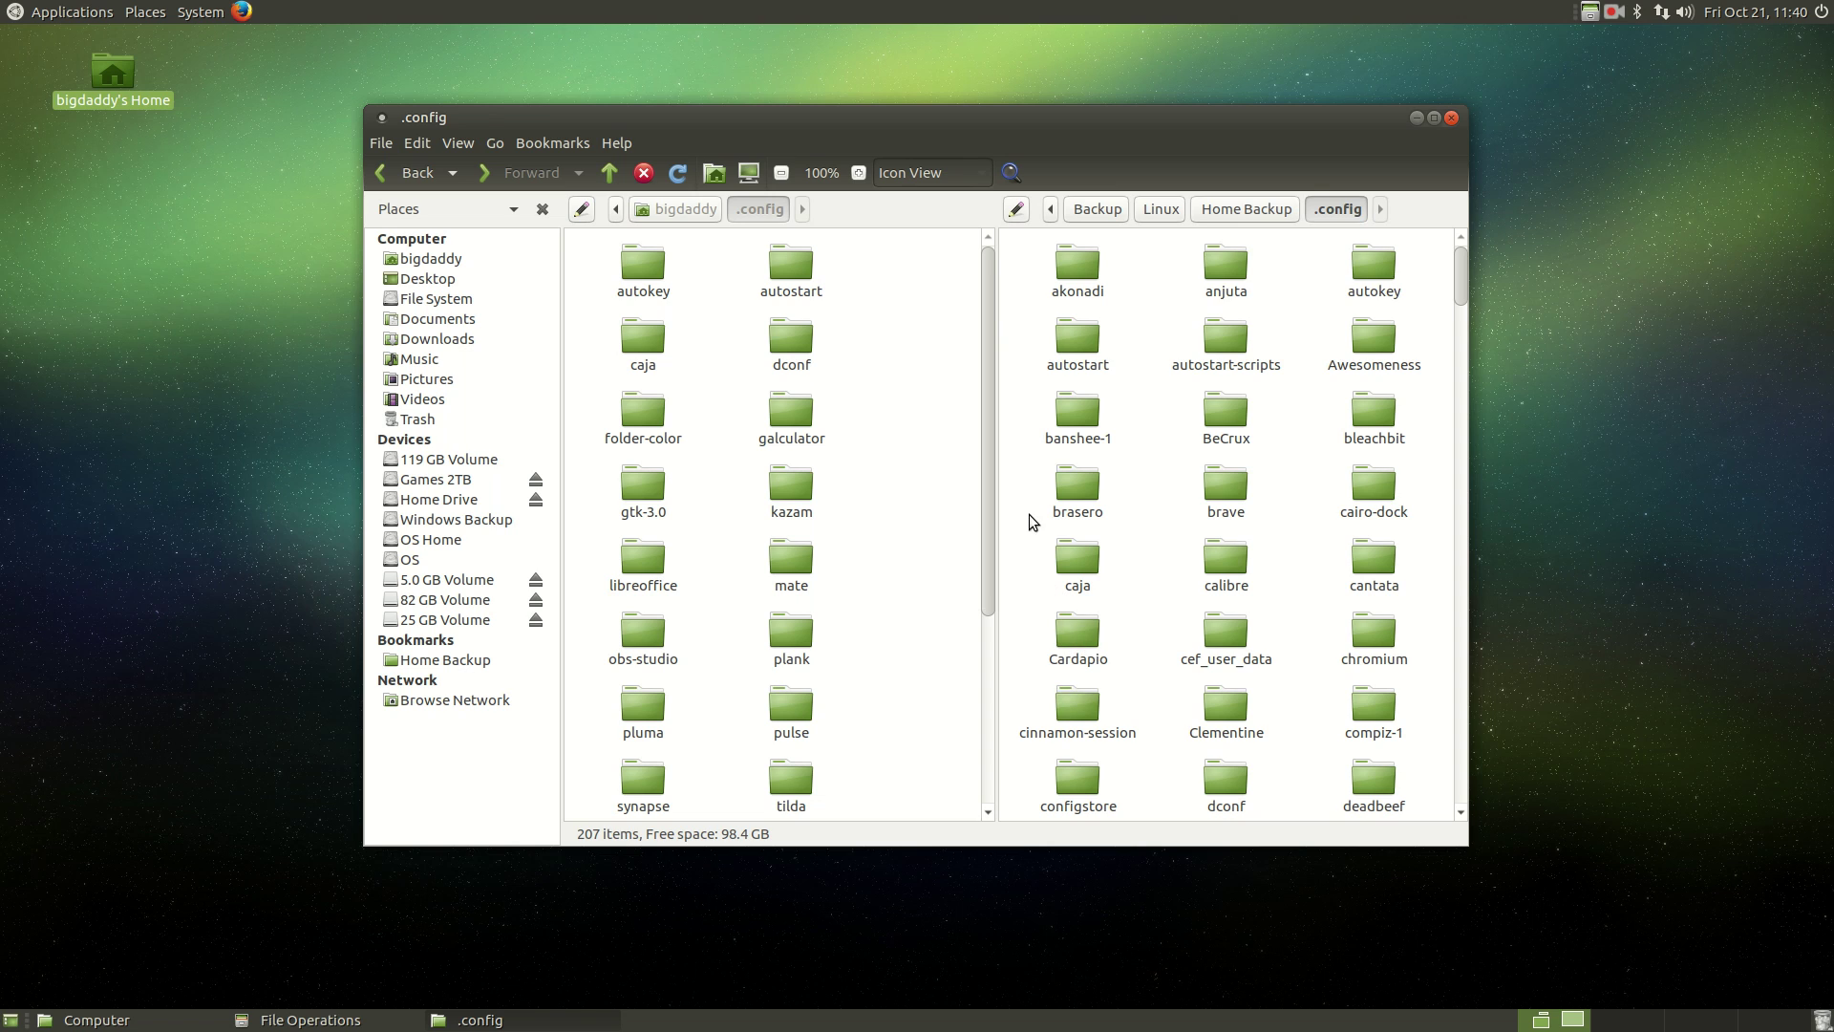
key(alt+Left)
key(alt+Right)
Copy backup autokey into home .config, merging folders and replacing all files, then close Caja
drag(1360, 266, 905, 349)
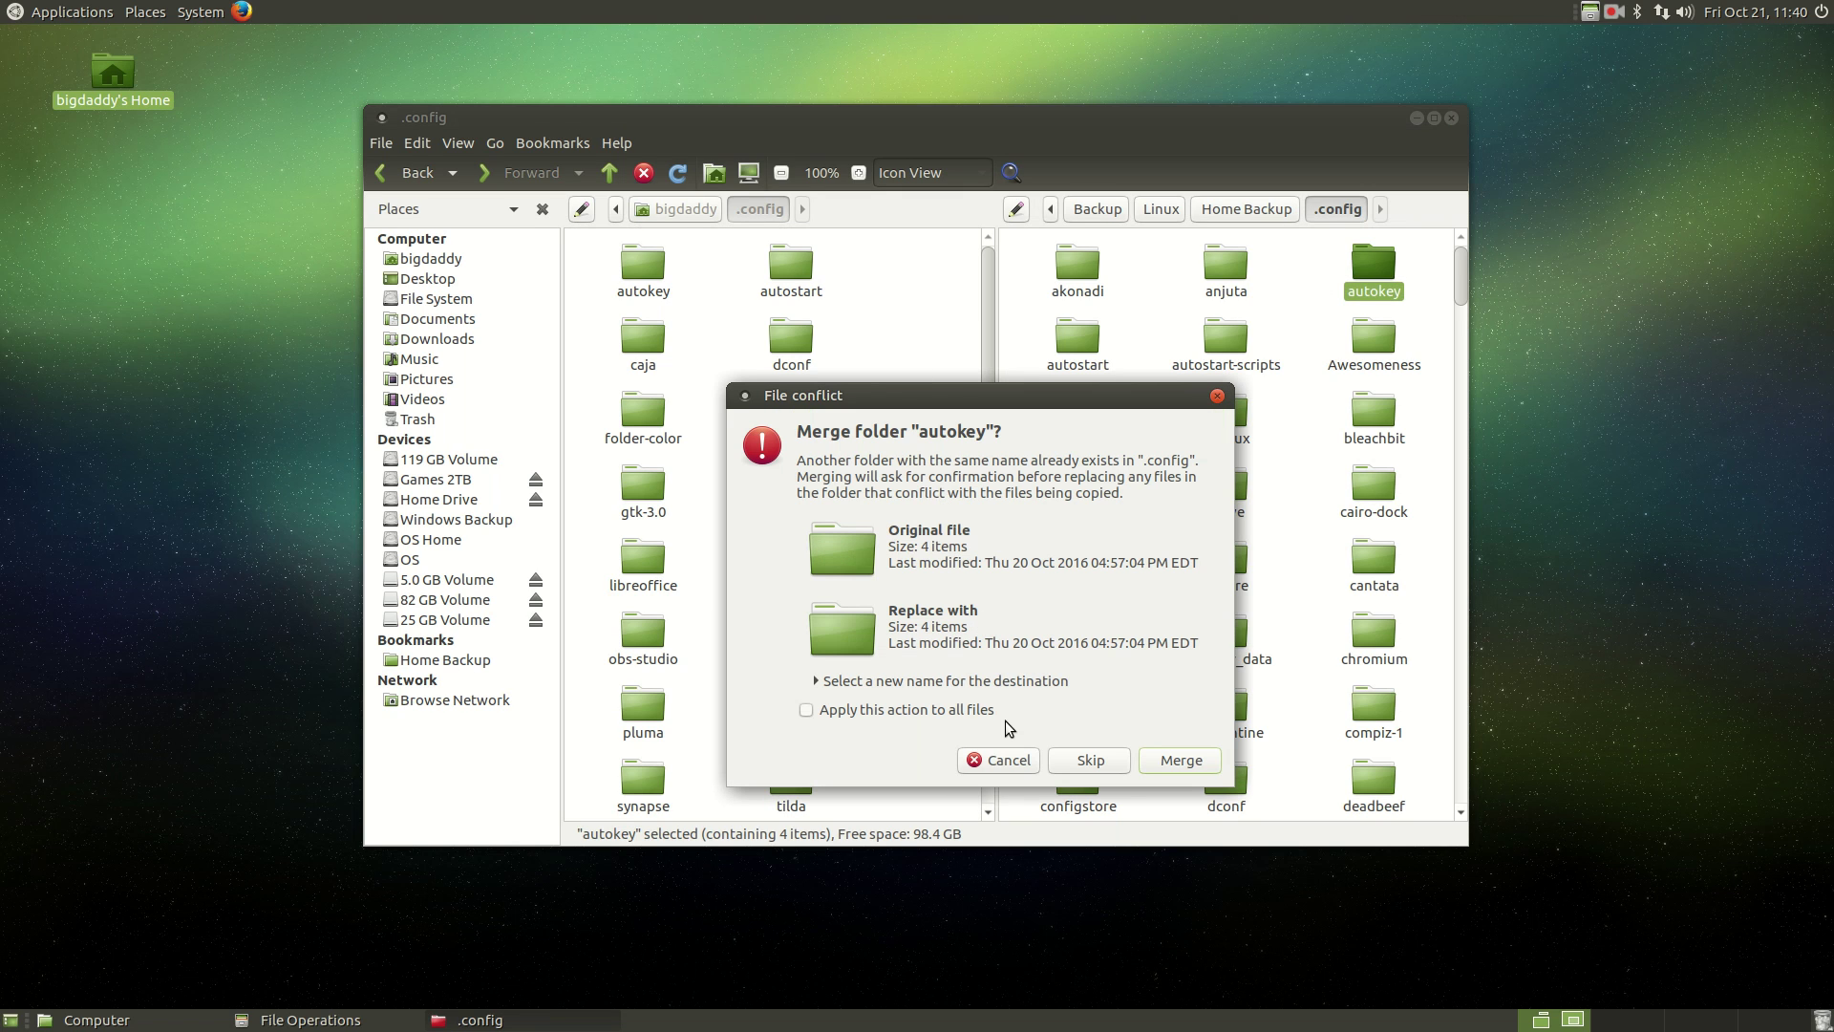
click(938, 712)
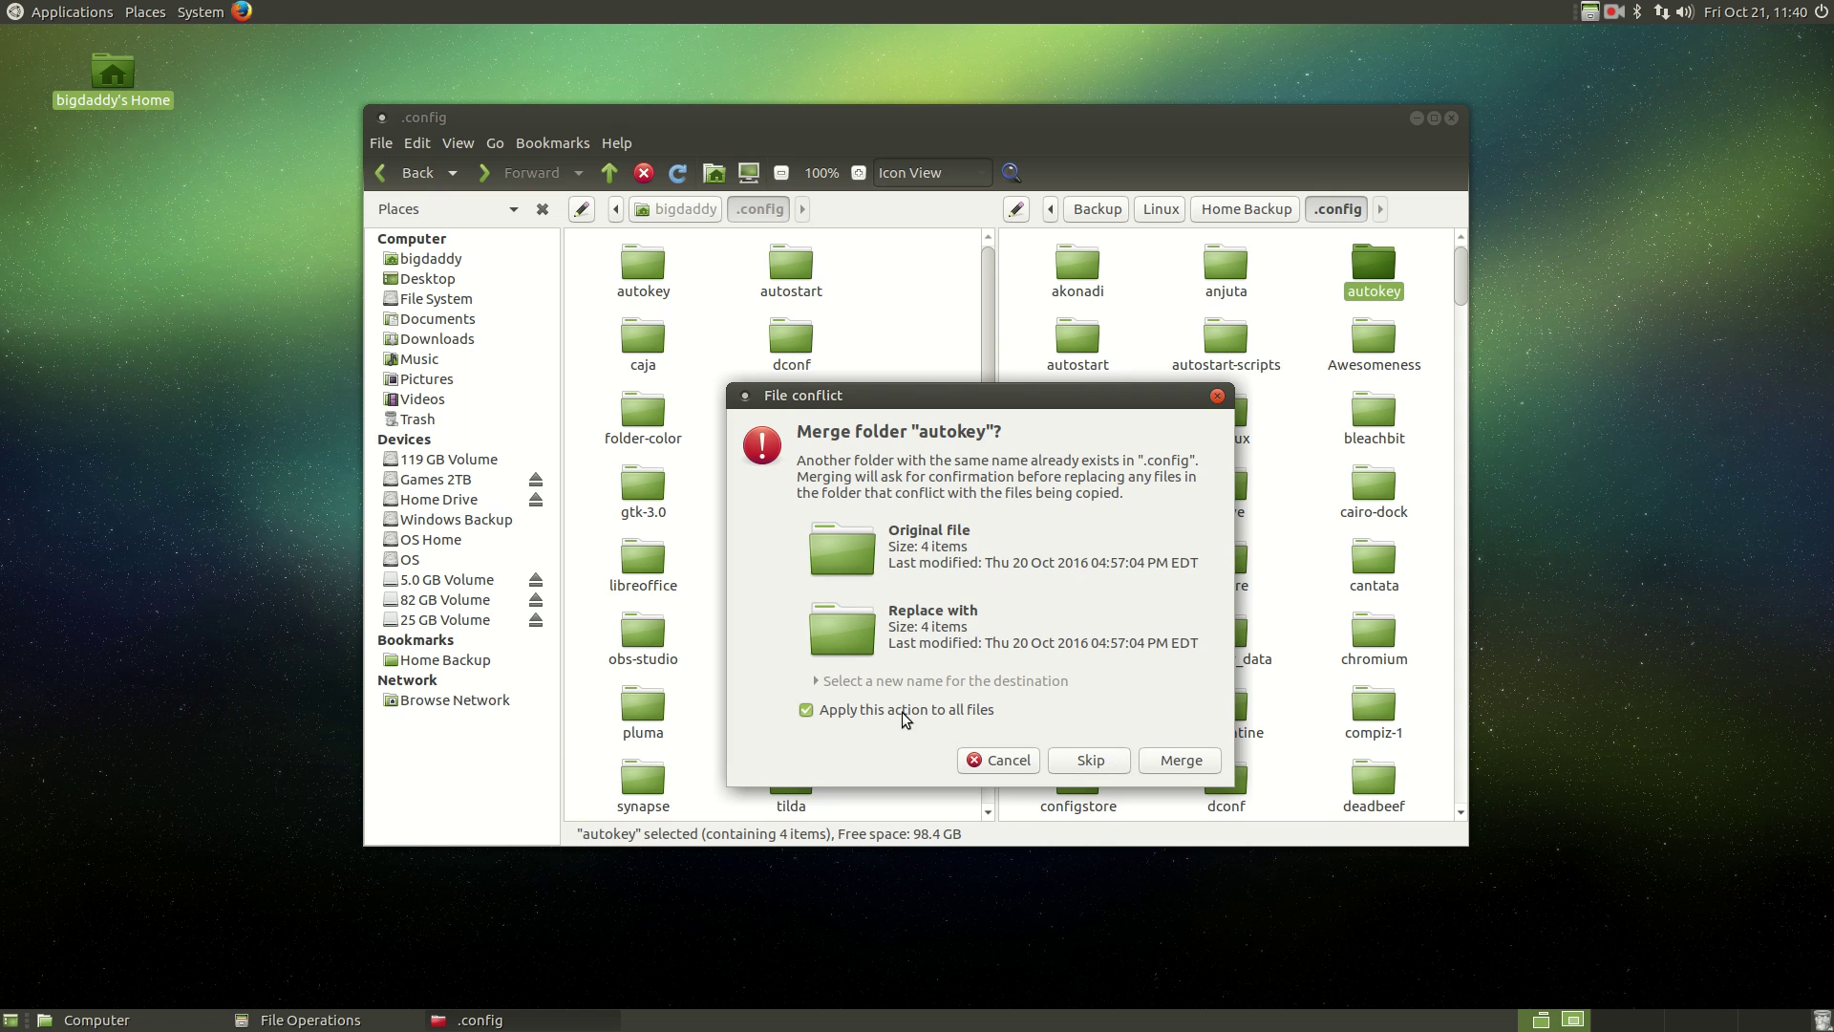
click(1158, 764)
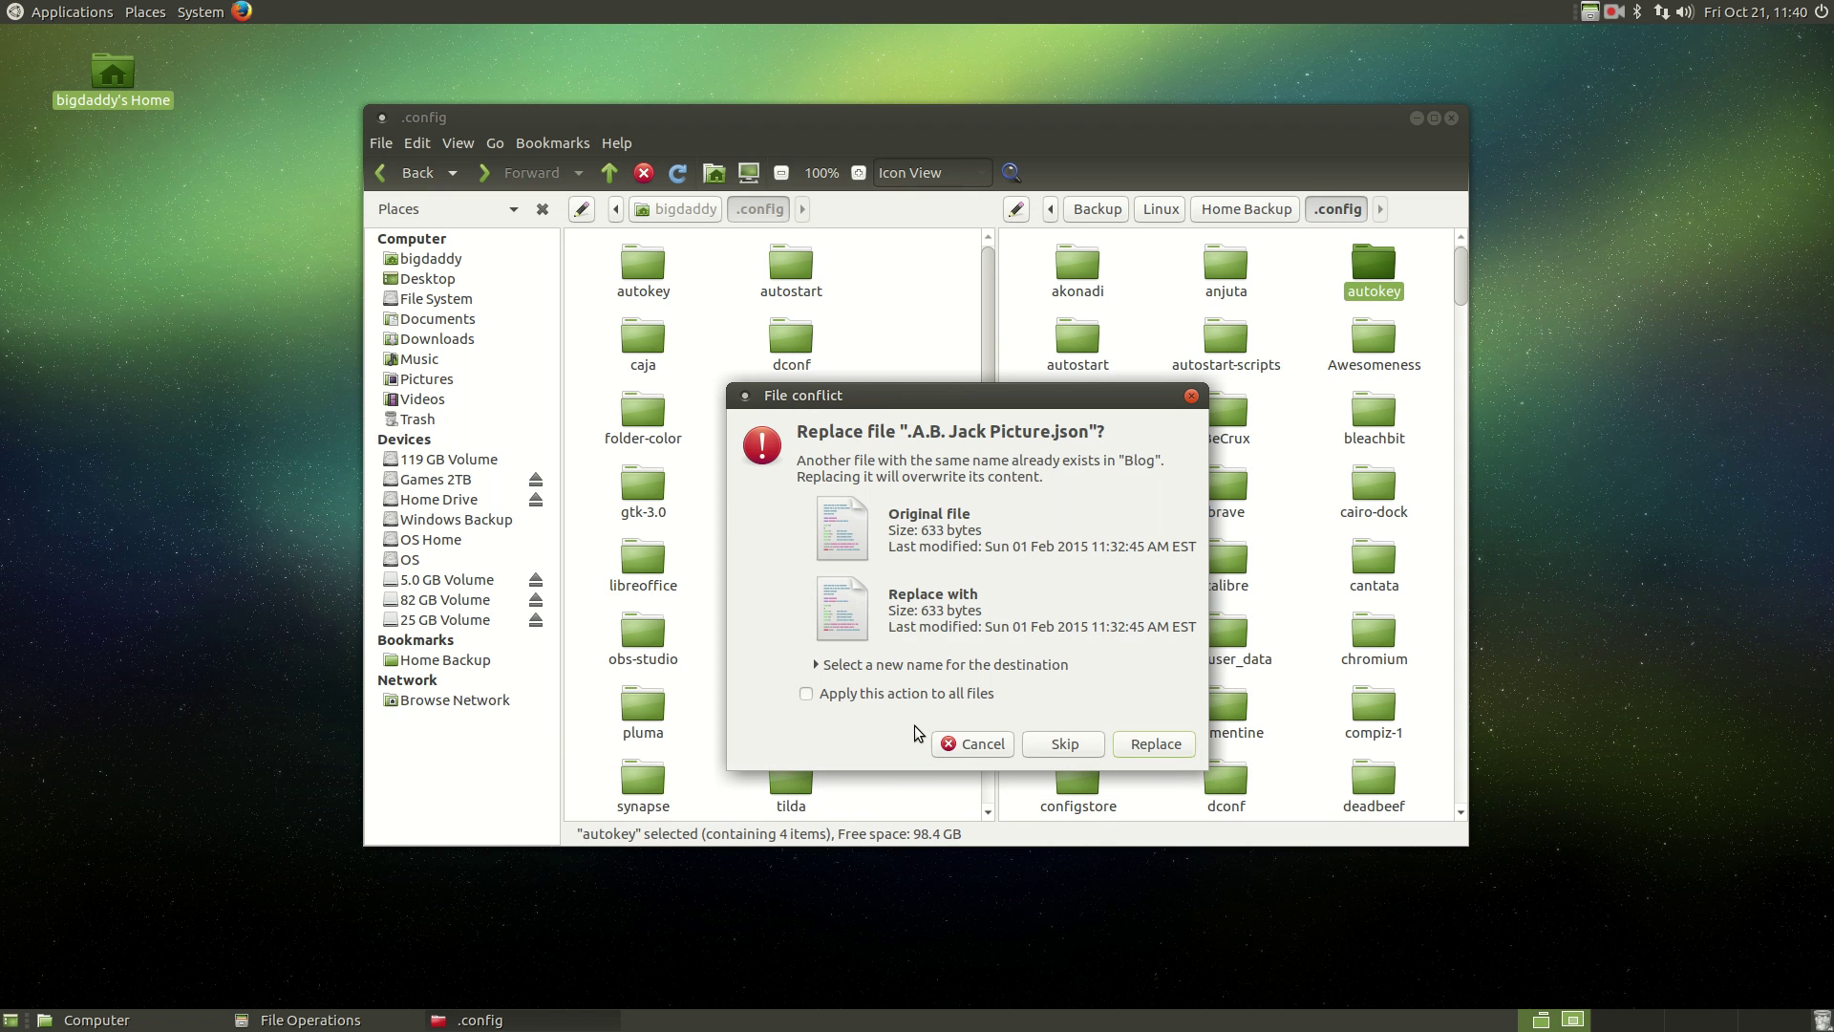
click(882, 696)
click(1151, 743)
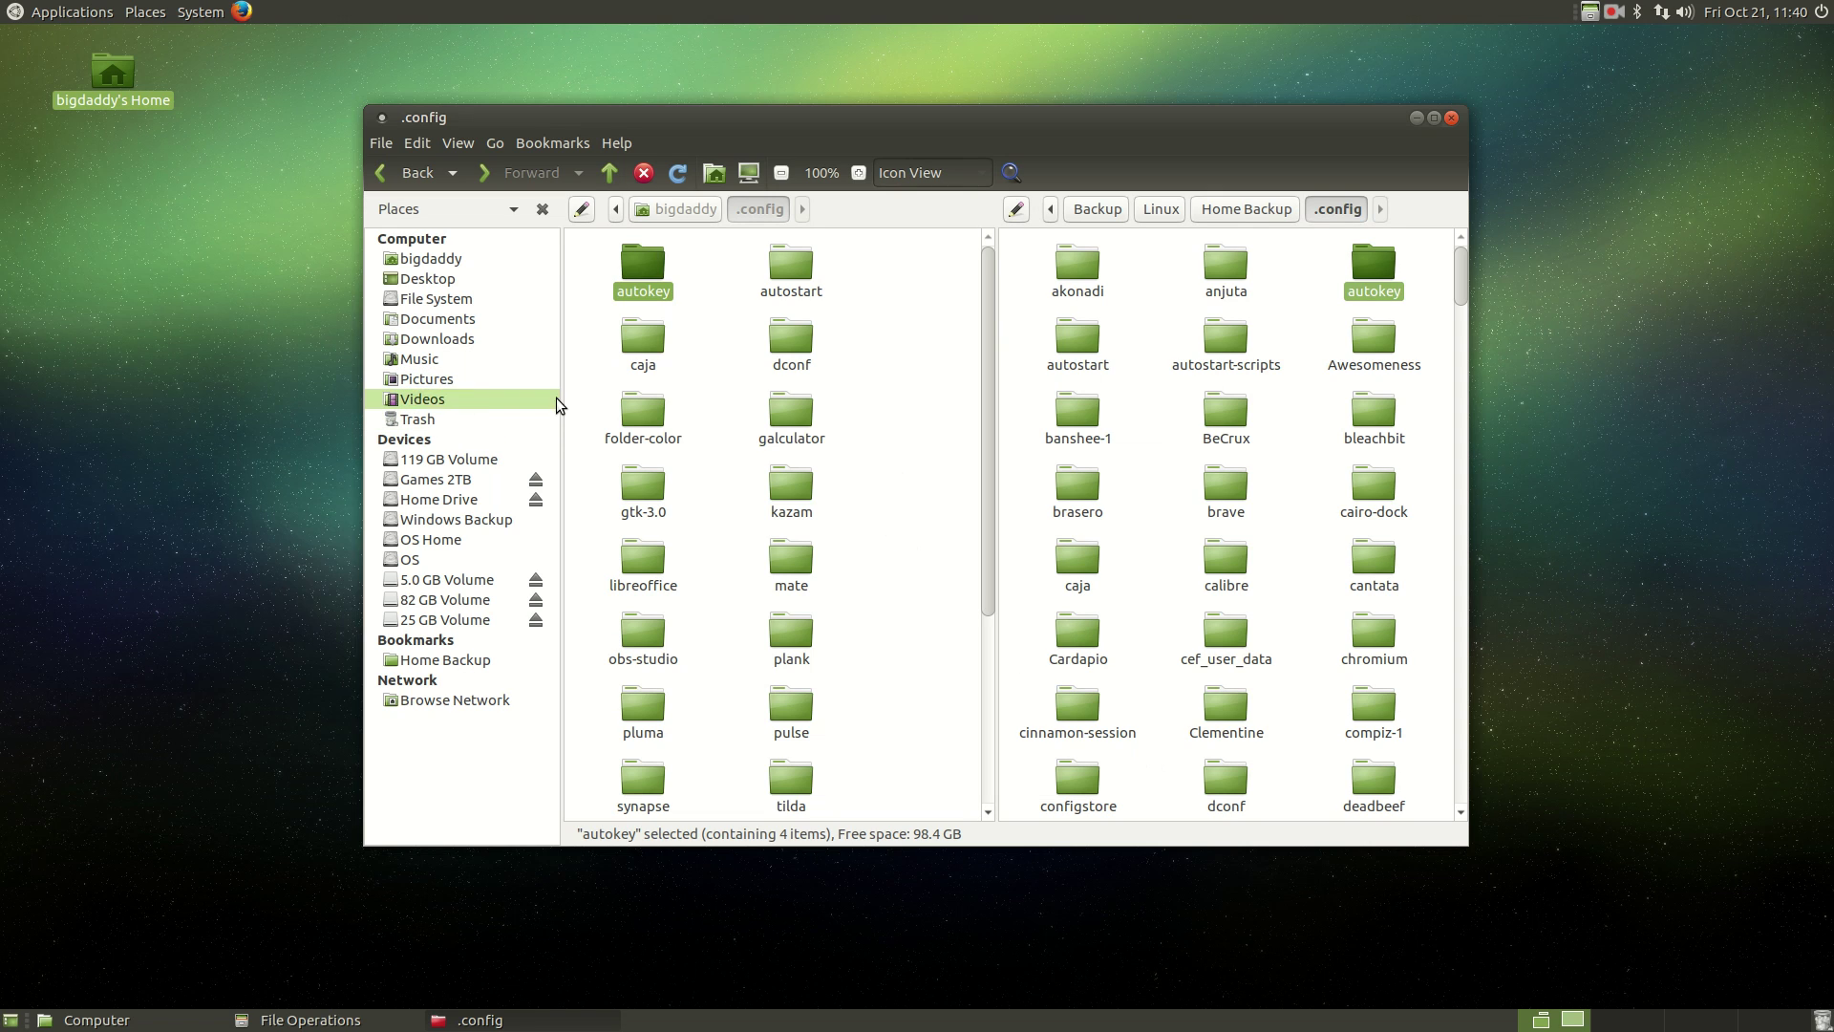
click(1453, 117)
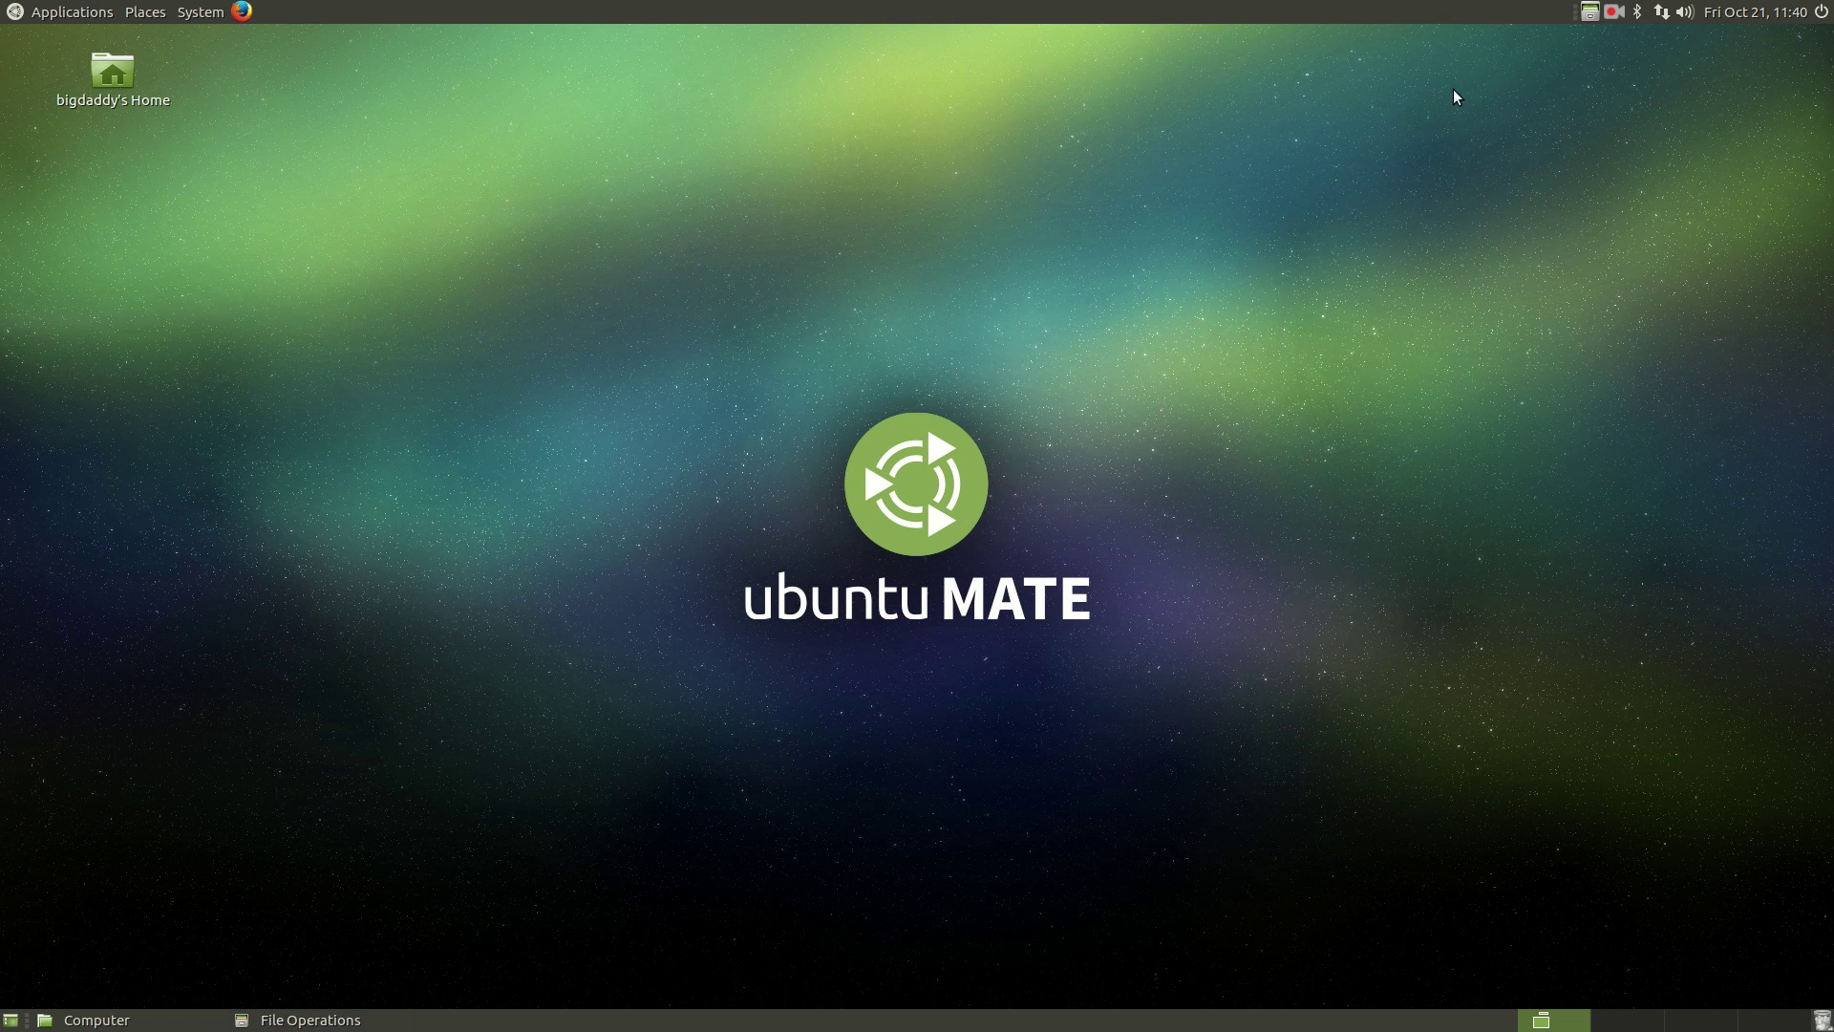